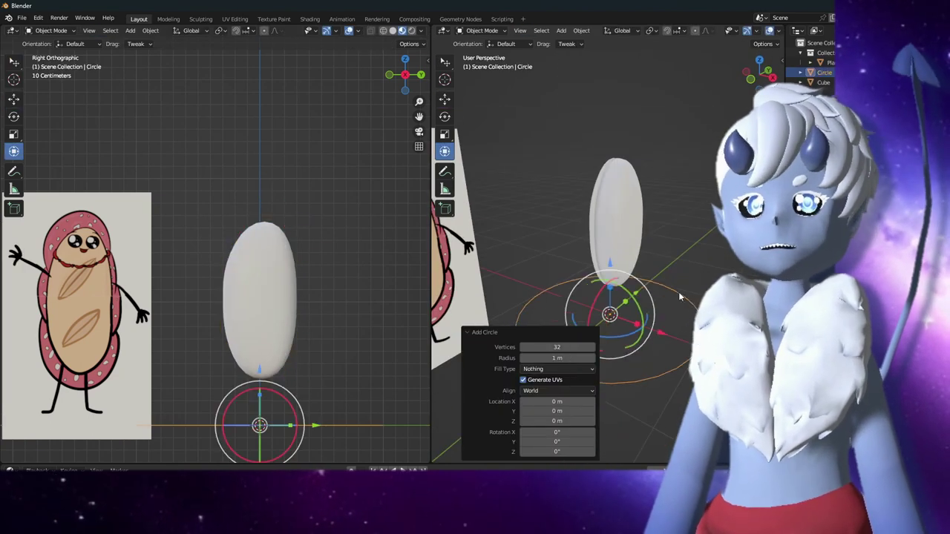
- Shrink the circle onto the bread and duplicate it as Circle.001
click(660, 317)
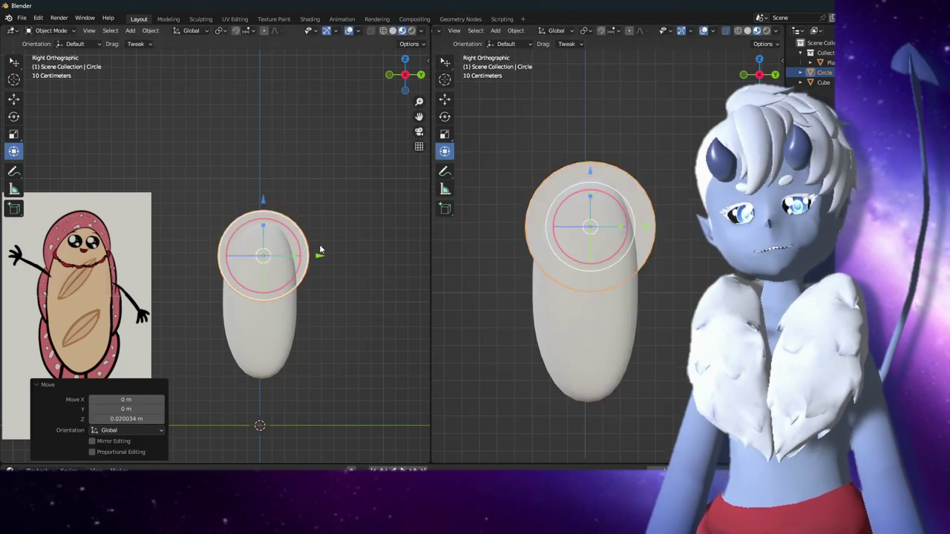
key(shift+d)
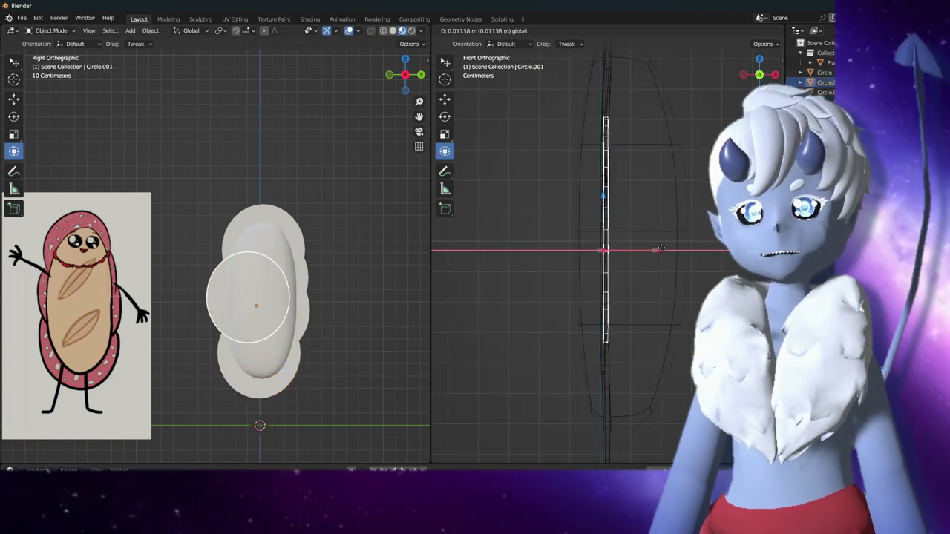
- Open the circle's object options and orbit the view to see it in perspective
right_click(629, 190)
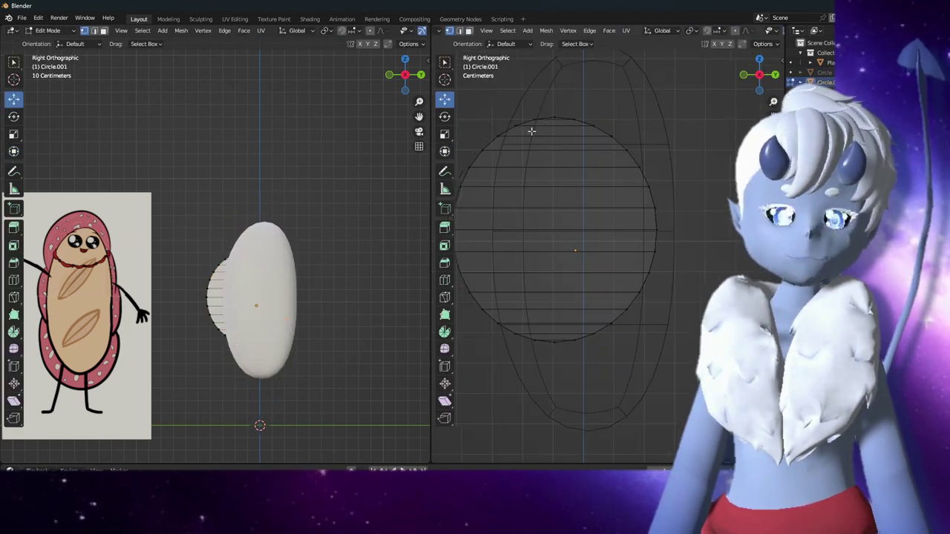
middle_drag(573, 340, 652, 345)
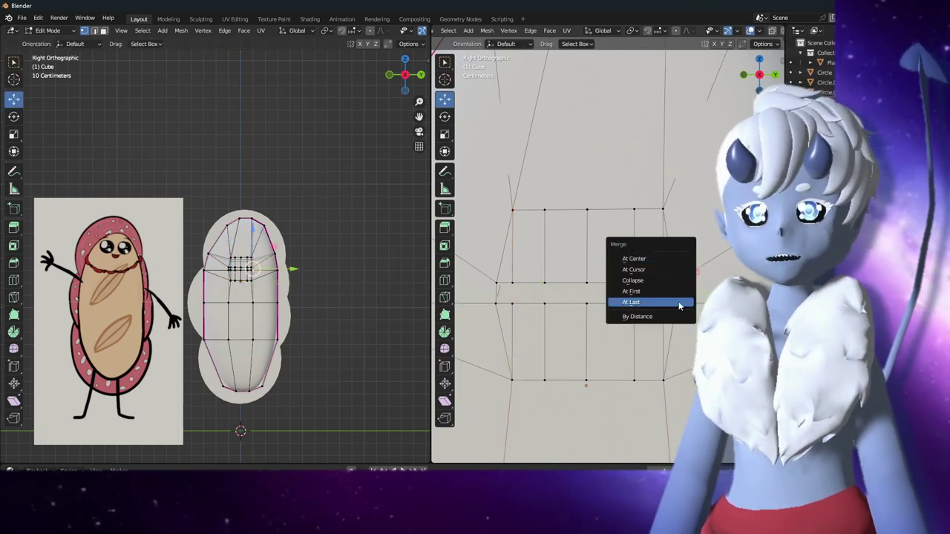
- Reshape the bread's upper front by moving vertices up along Z and sideways
middle_drag(650, 283, 515, 276)
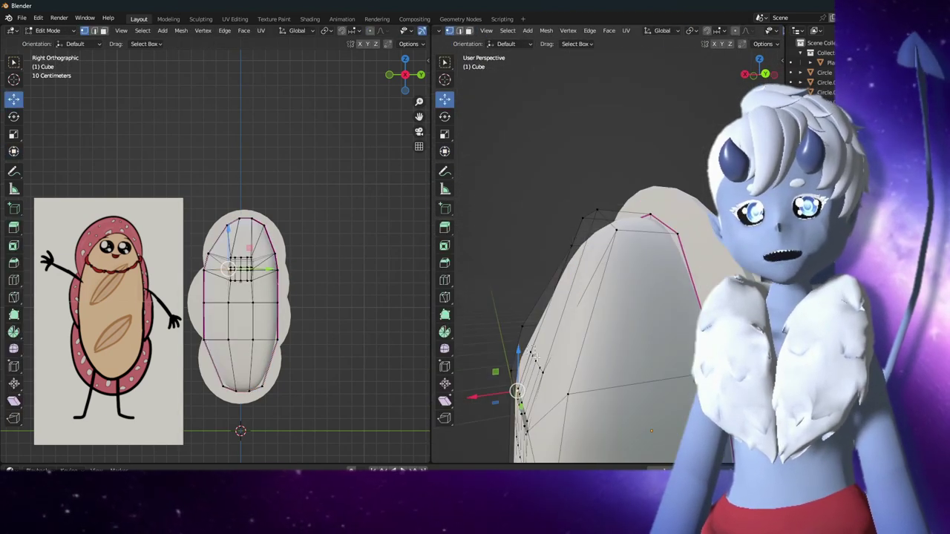
key(ctrl+KP_1)
key(g)
key(z)
click(514, 343)
key(g)
click(514, 343)
mouse_move(513, 343)
middle_down()
mouse_move(571, 237)
mouse_move(594, 282)
mouse_move(581, 315)
mouse_move(678, 284)
middle_up()
key(g)
click(594, 282)
key(g)
click(581, 315)
scroll(581, 315, up, 3)
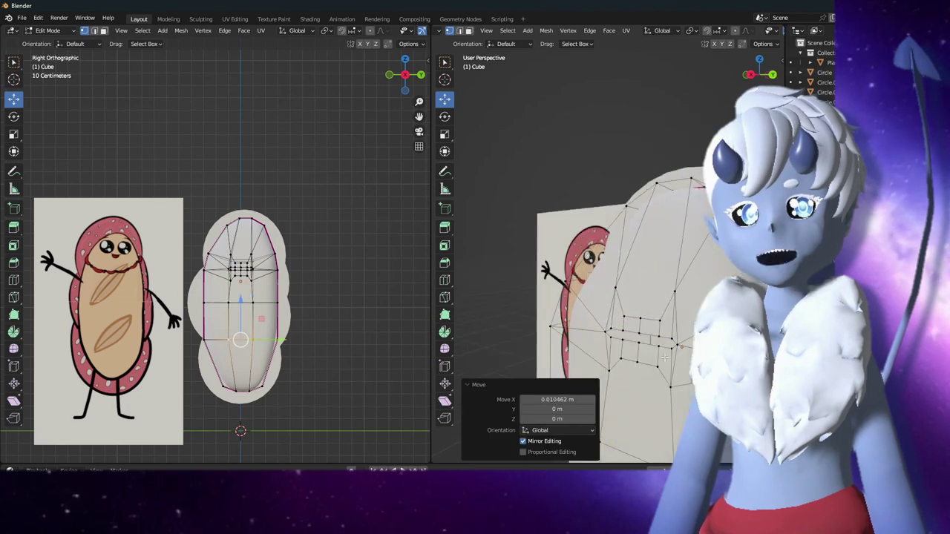
- Knife-cut a mouth slit across the face, shrink it, and give its edges full crease
key(k)
key(Return)
middle_drag(633, 201, 508, 95)
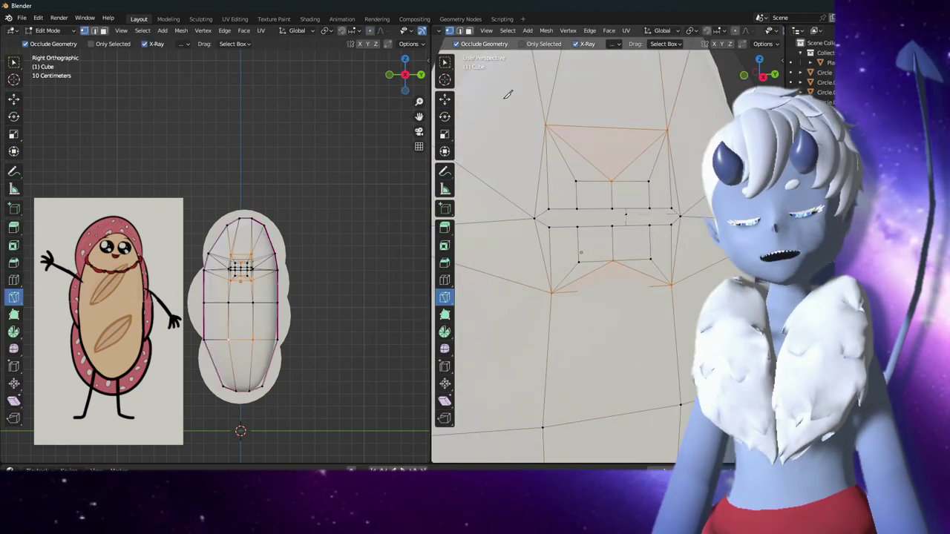
click(651, 213)
click(445, 134)
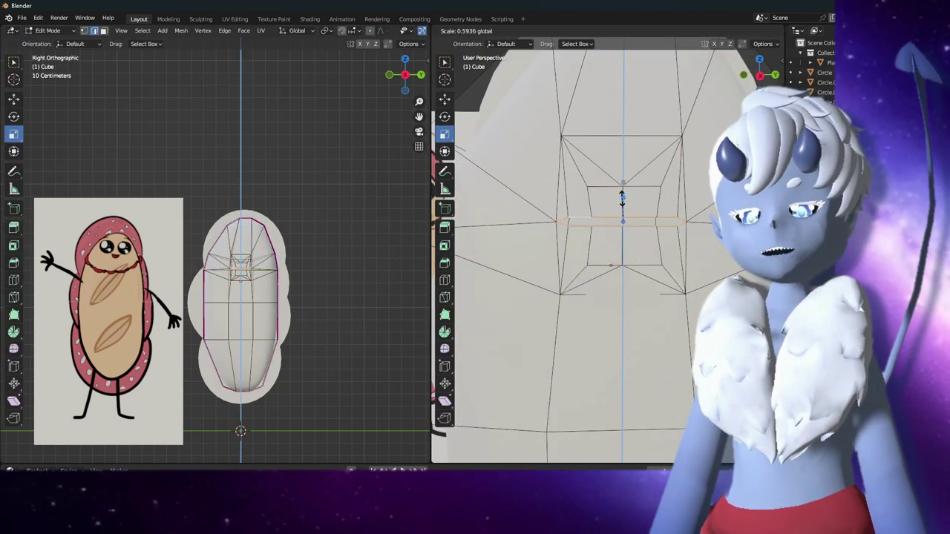
click(622, 199)
right_click(534, 208)
click(519, 311)
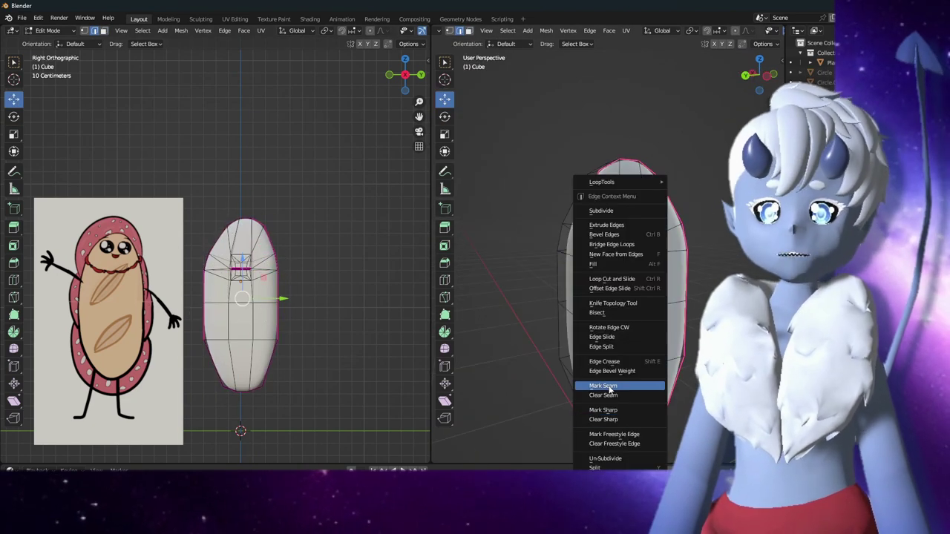
- Scale the slit's middle edge loop vertically, then return to Object Mode
key(2)
alt+click(630, 259)
key(ctrl+KP_3)
key(s)
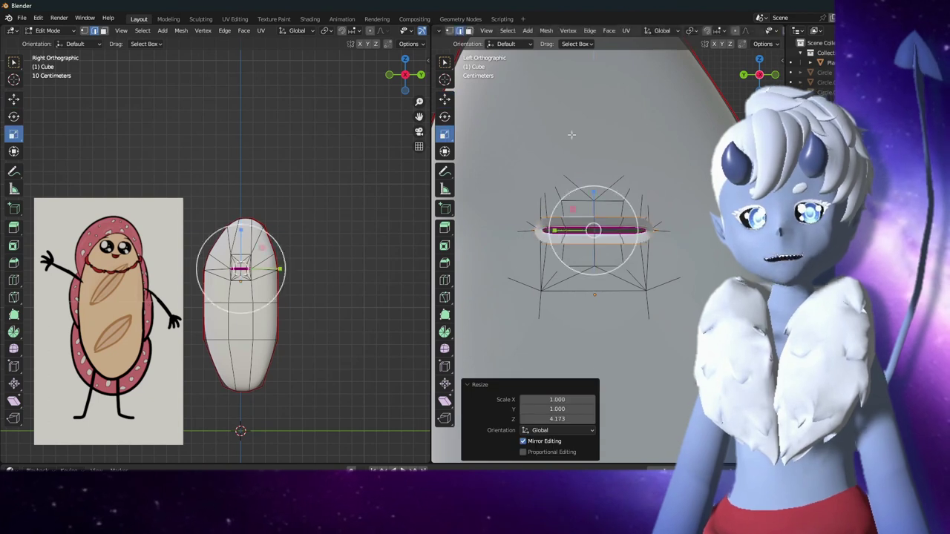
middle_drag(572, 134, 633, 234)
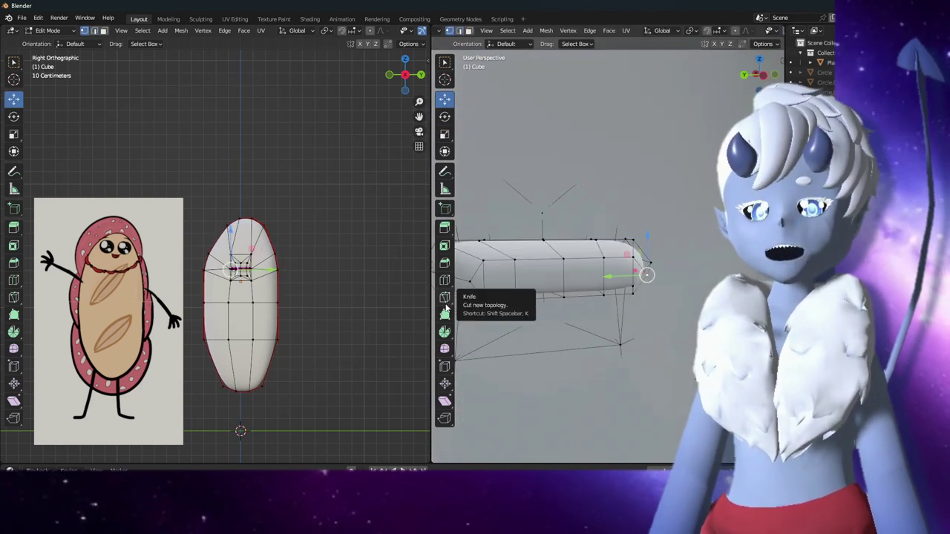
scroll(625, 297, down, 5)
middle_drag(626, 298, 653, 312)
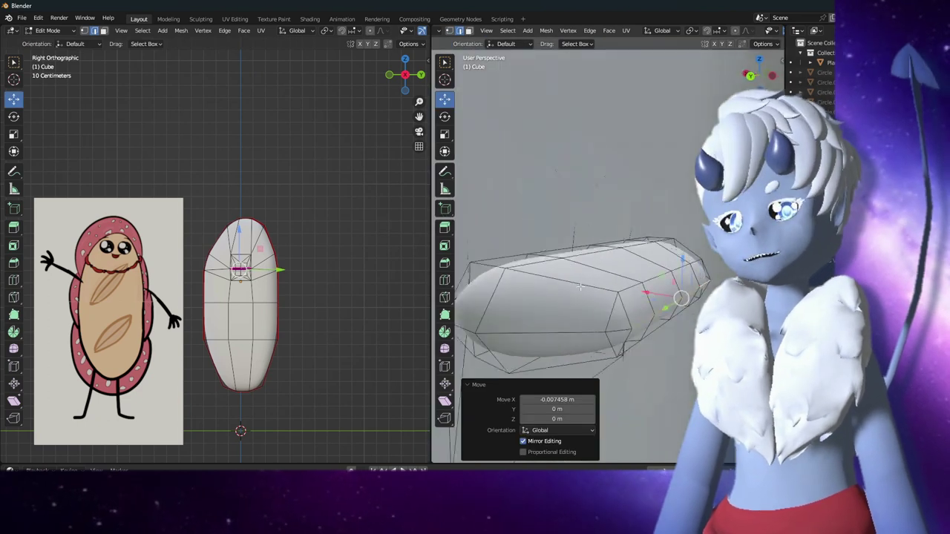
key(Tab)
key(KP_3)
- Add a UV sphere, shrink it, and place it on the bread's face above the mouth
scroll(653, 282, down, 3)
key(shift+a)
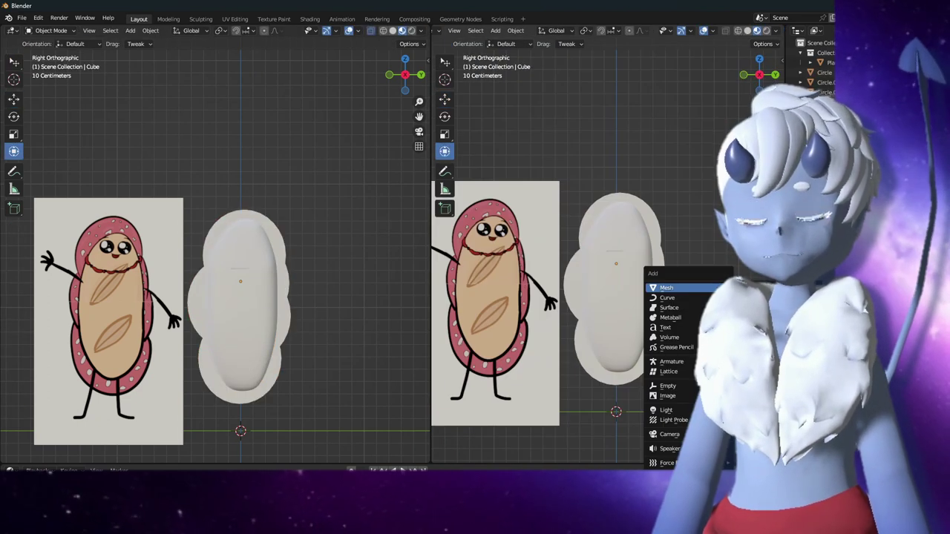
click(666, 287)
key(s)
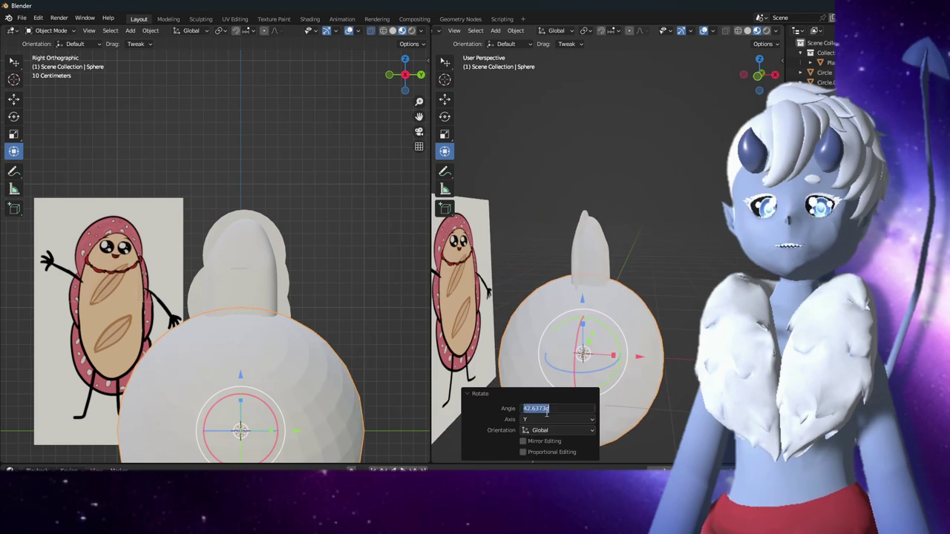
key(KP_1)
key(g)
click(663, 247)
middle_drag(662, 247, 645, 222)
scroll(646, 222, up, 4)
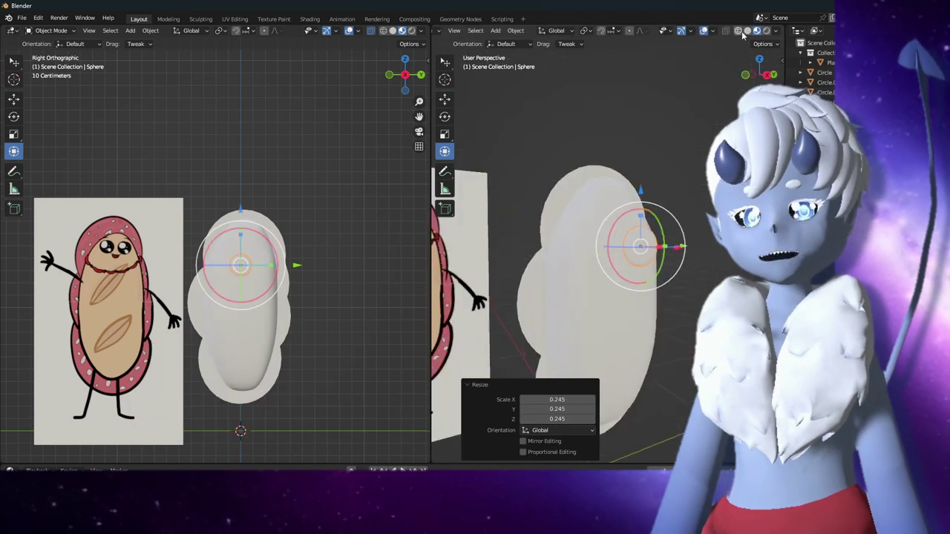
scroll(646, 222, up, 3)
key(g)
click(642, 200)
- Flatten the sphere along X into an eye shape, checked from the side view
key(KP_3)
scroll(245, 252, up, 5)
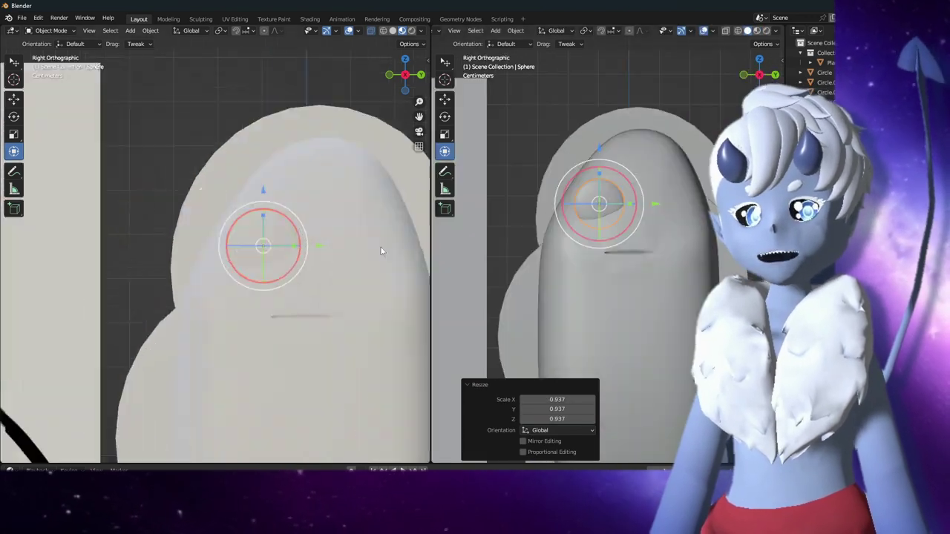
middle_drag(245, 252, 275, 269)
key(s)
key(x)
click(275, 268)
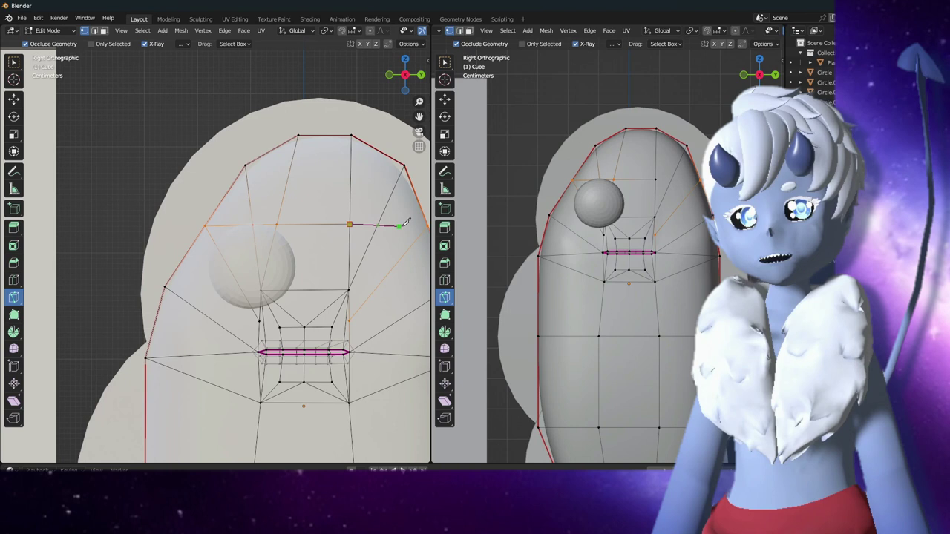
- Box-select a group of vertices on the bread mesh in Edit Mode
key(1)
click(264, 224)
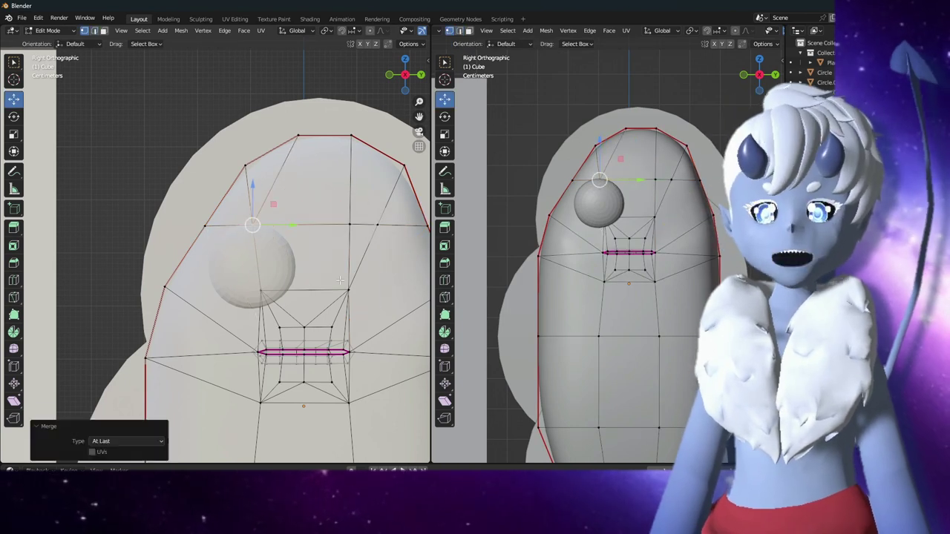
drag(361, 313, 307, 271)
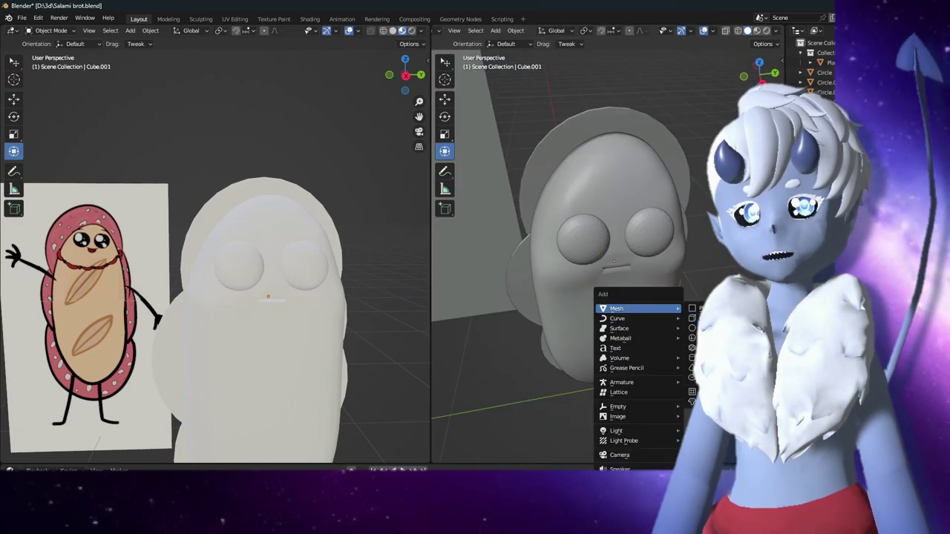
- Add a UV sphere as the inner mouth piece and toggle X-Ray to see through the mesh
click(701, 338)
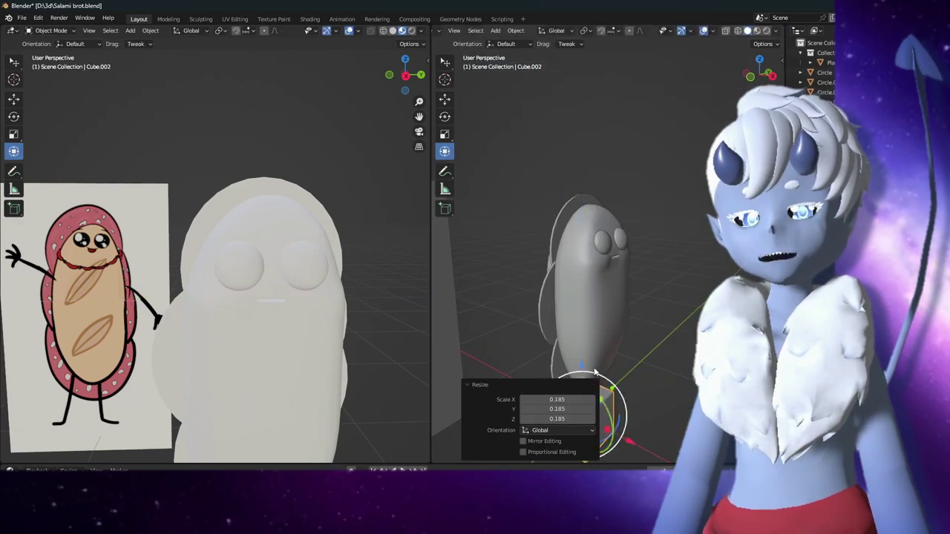
scroll(696, 319, up, 5)
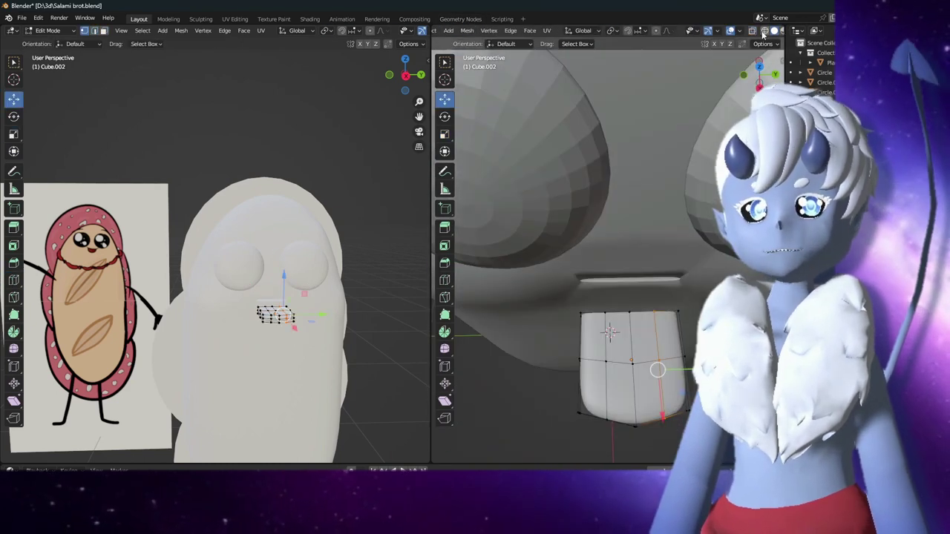
click(753, 31)
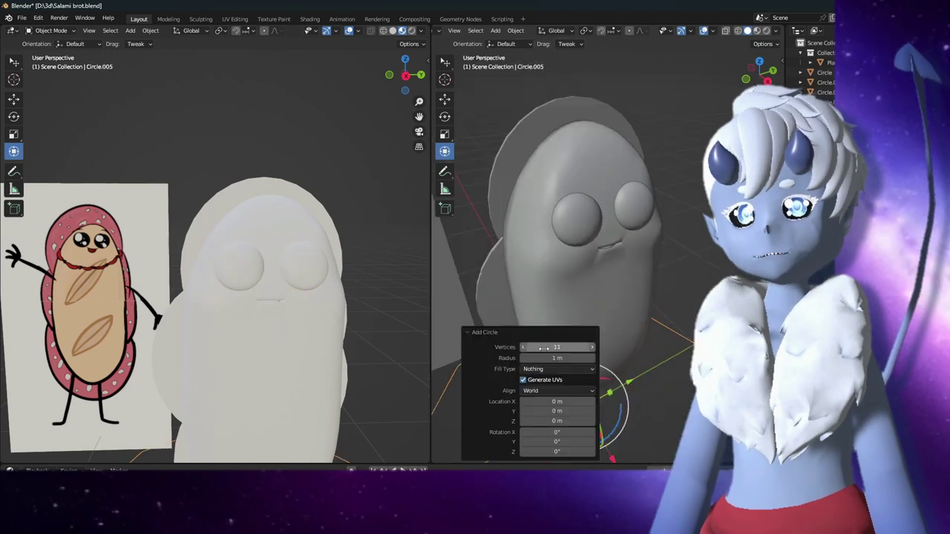
- Turn the new circle into a disc by merging its vertices at center and adjust its rotation
key(Return)
key(Tab)
scroll(676, 371, down, 3)
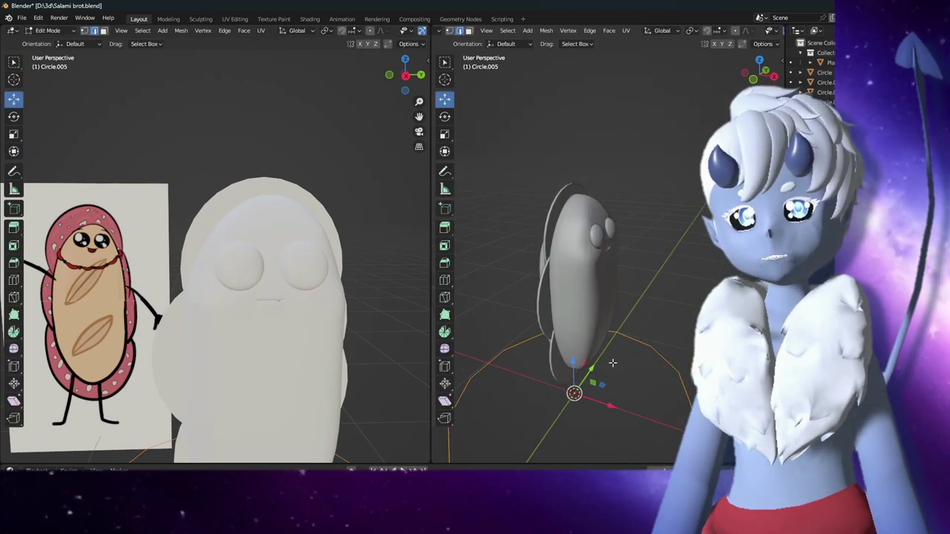
key(m)
click(568, 286)
middle_drag(567, 286, 683, 322)
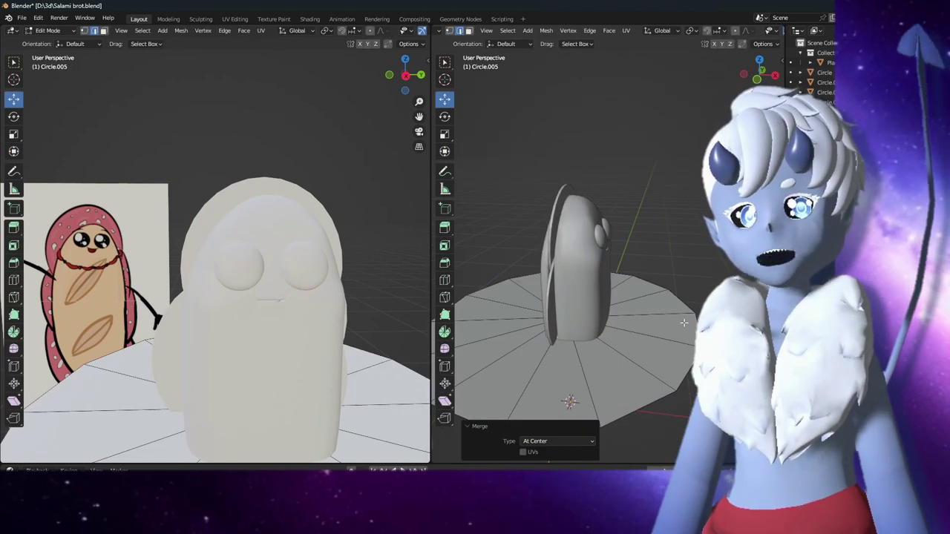
double_click(570, 420)
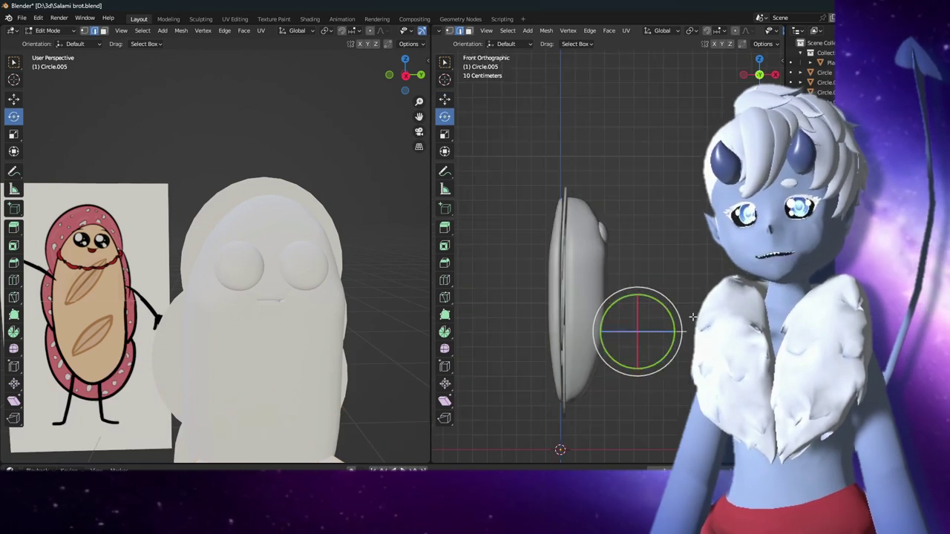
- Place the disc onto the first eye and shift it along X
key(g)
click(638, 222)
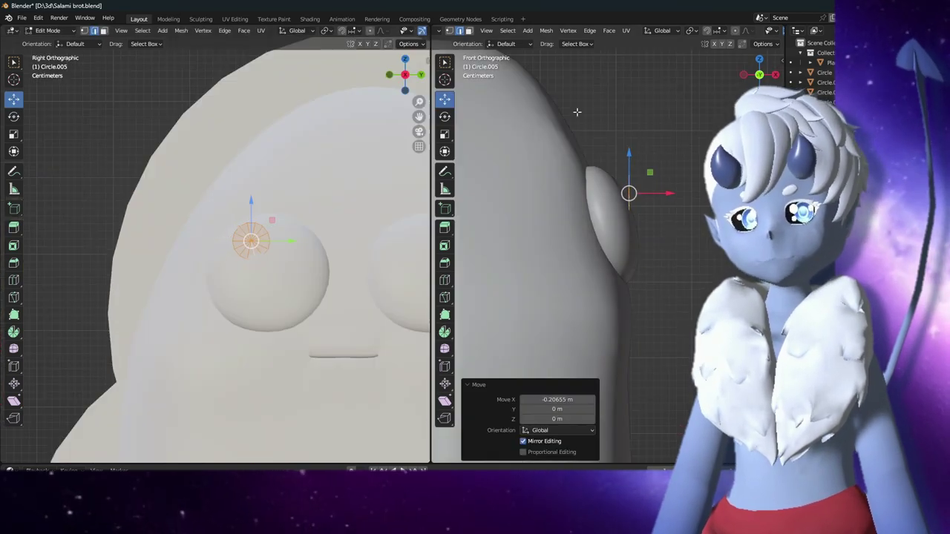
middle_drag(637, 169, 564, 223)
scroll(222, 260, down, 3)
key(g)
key(x)
click(482, 182)
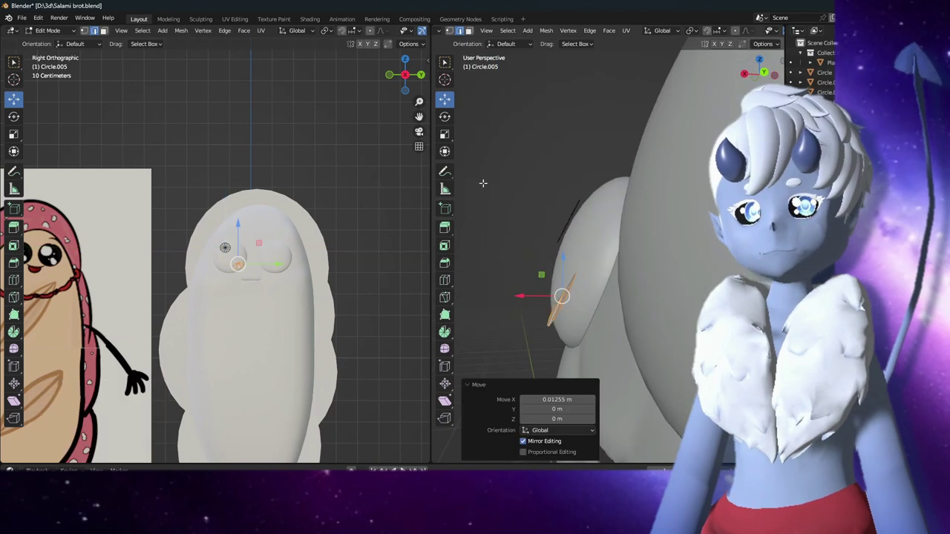
click(545, 329)
mouse_move(549, 327)
middle_down()
mouse_move(586, 297)
mouse_move(504, 326)
mouse_move(675, 199)
middle_up()
- Nudge the disc along X onto the other eye and select the whole connected disc
key(g)
key(x)
click(590, 288)
scroll(590, 288, up, 3)
key(shift+space)
key(t)
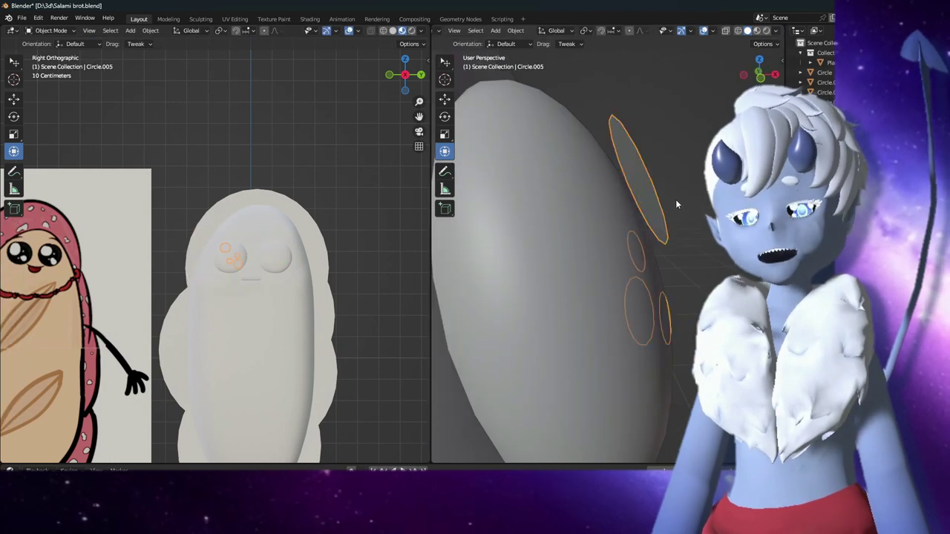
key(l)
- Add a small cube scaled to 0.1 beside the body and enter Edit Mode on it
middle_drag(593, 223, 663, 316)
key(KP_3)
key(Tab)
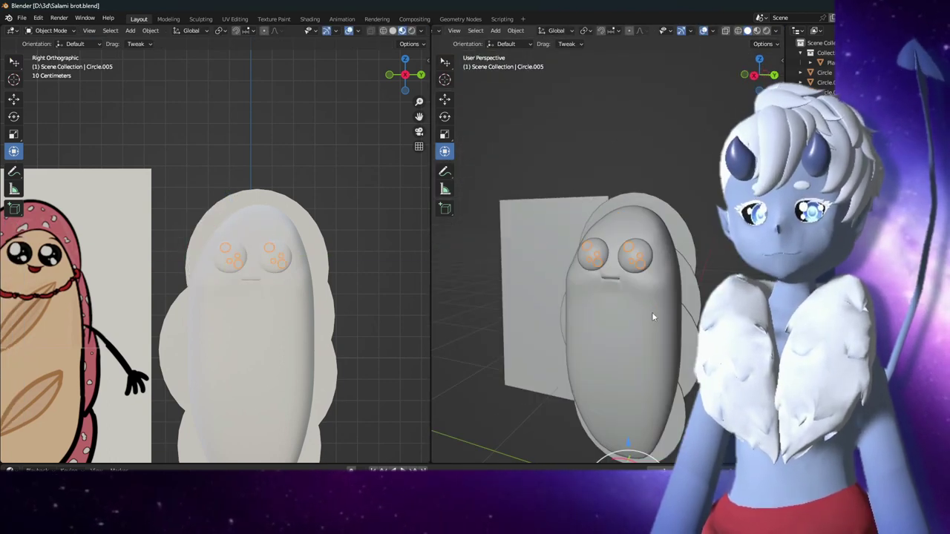
scroll(652, 312, down, 3)
key(s)
click(631, 347)
key(Tab)
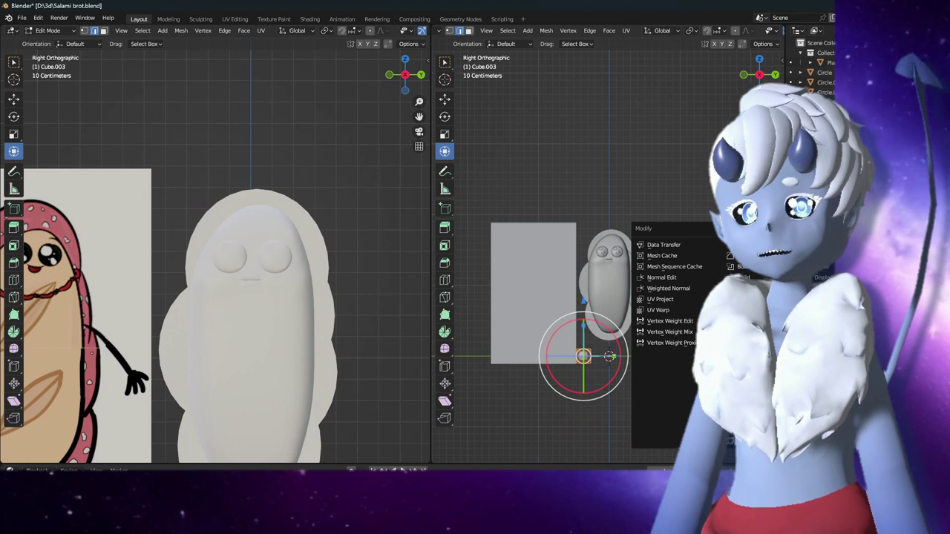
- Move the small cube along Y to sit beside the bread body
key(Escape)
key(g)
key(y)
key(Return)
scroll(594, 297, up, 3)
middle_drag(593, 297, 631, 259)
scroll(631, 260, up, 3)
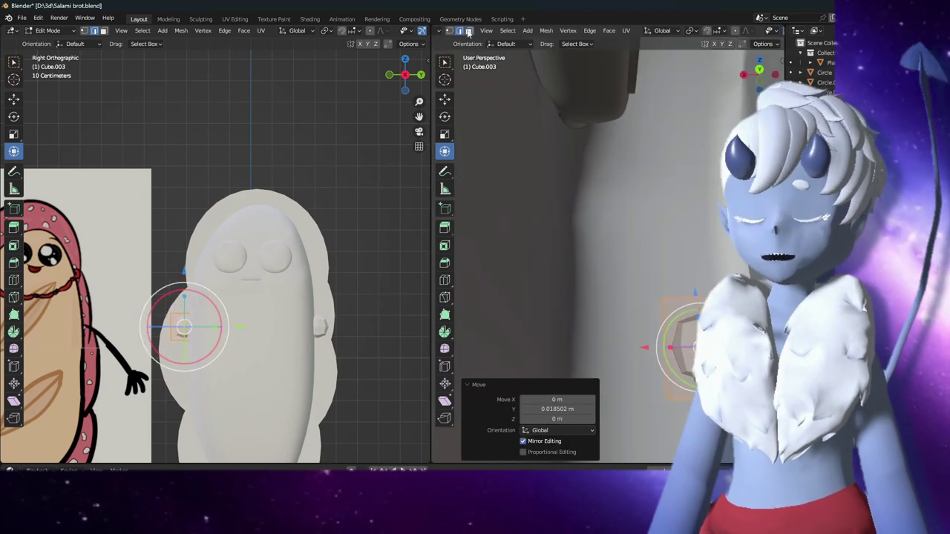
scroll(512, 223, down, 3)
middle_drag(512, 223, 534, 215)
scroll(512, 217, up, 3)
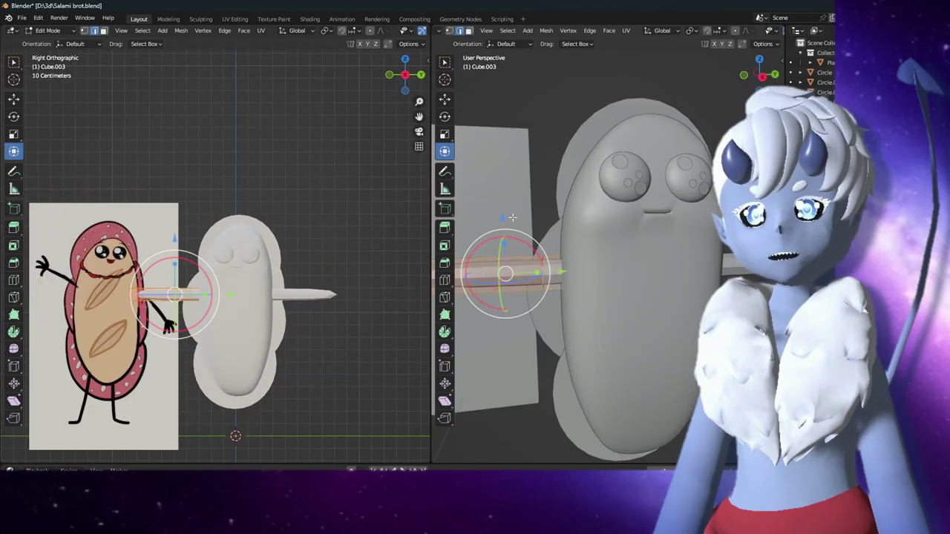
key(g)
key(y)
key(Return)
key(KP_3)
- Stretch the cube into a long arm bar and extrude its end further outward
drag(567, 267, 534, 269)
middle_drag(535, 268, 547, 297)
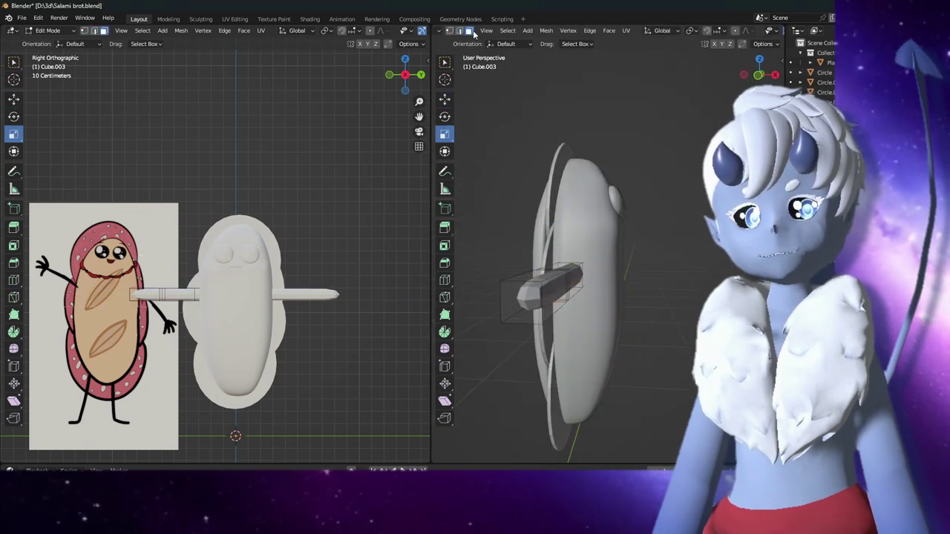
key(e)
middle_drag(549, 274, 586, 254)
key(g)
key(y)
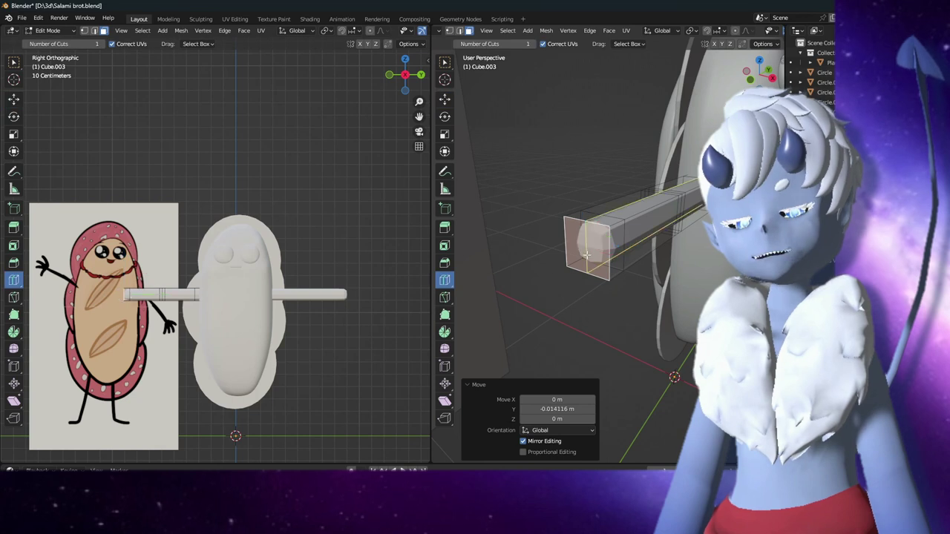
middle_drag(460, 127, 615, 212)
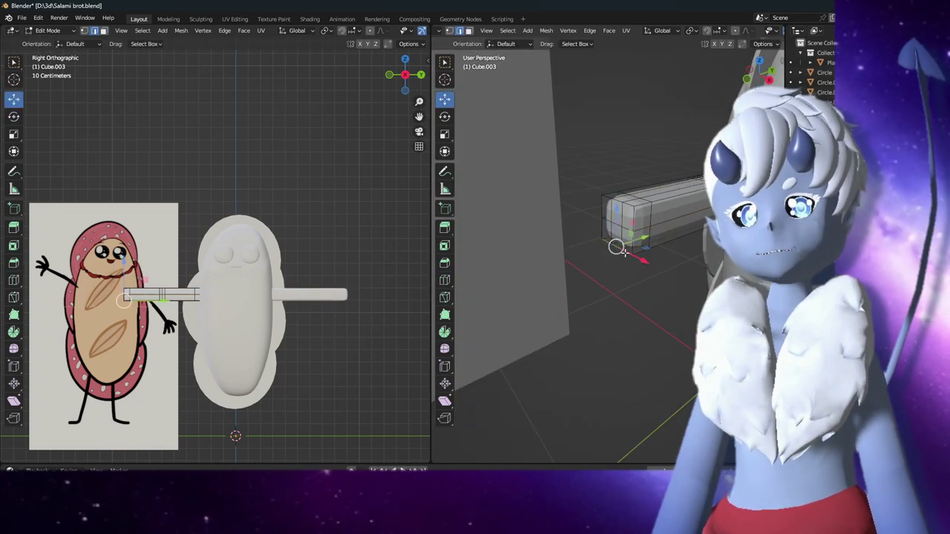
middle_drag(636, 202, 653, 261)
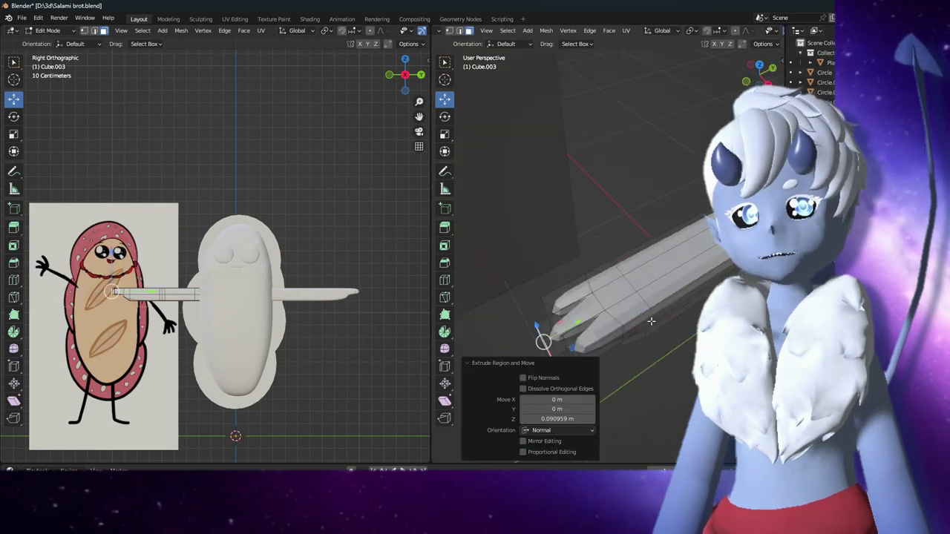
key(Return)
middle_drag(520, 312, 477, 329)
- Add three loop cuts at the hand end and extrude fingers from it
click(630, 318)
middle_drag(630, 318, 594, 333)
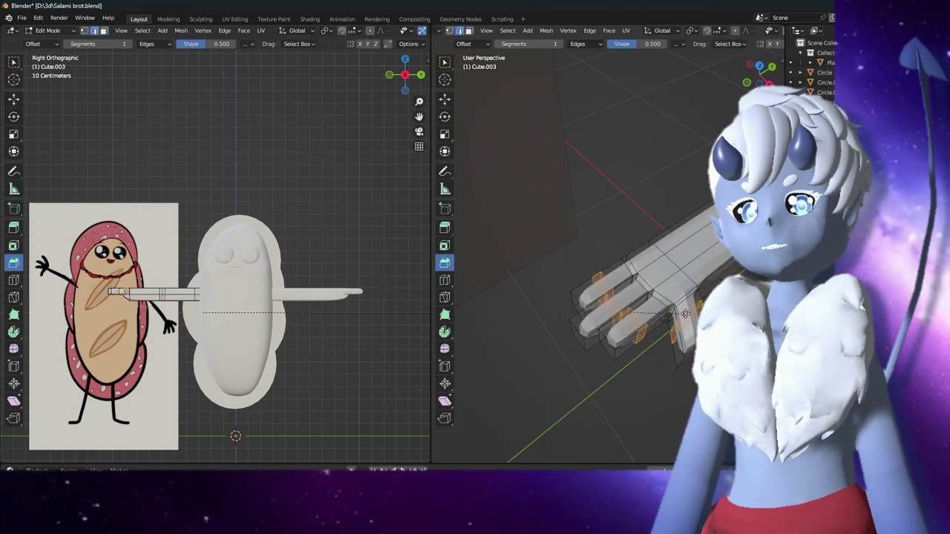
click(685, 313)
mouse_move(685, 313)
middle_down()
mouse_move(628, 200)
mouse_move(557, 197)
mouse_move(616, 273)
mouse_move(618, 254)
mouse_move(646, 290)
middle_up()
key(shift+space)
key(g)
- Merge finger-tip vertices at center and dissolve extra edges on the arm
key(m)
click(618, 254)
click(458, 33)
key(x)
click(650, 295)
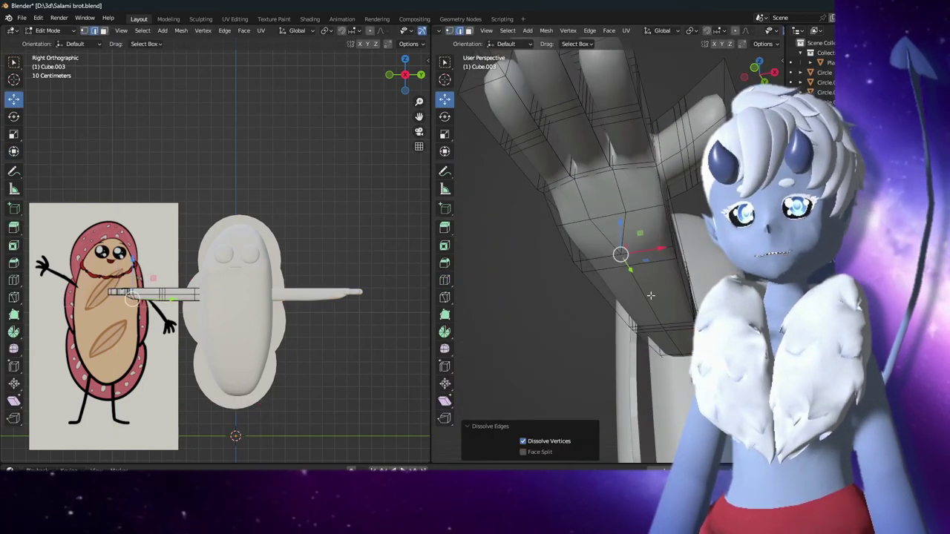
mouse_move(448, 281)
middle_down()
mouse_move(599, 275)
mouse_move(579, 299)
mouse_move(683, 272)
mouse_move(509, 276)
mouse_move(701, 252)
mouse_move(668, 282)
mouse_move(557, 322)
mouse_move(653, 259)
mouse_move(637, 329)
mouse_move(660, 343)
middle_up()
key(m)
click(600, 275)
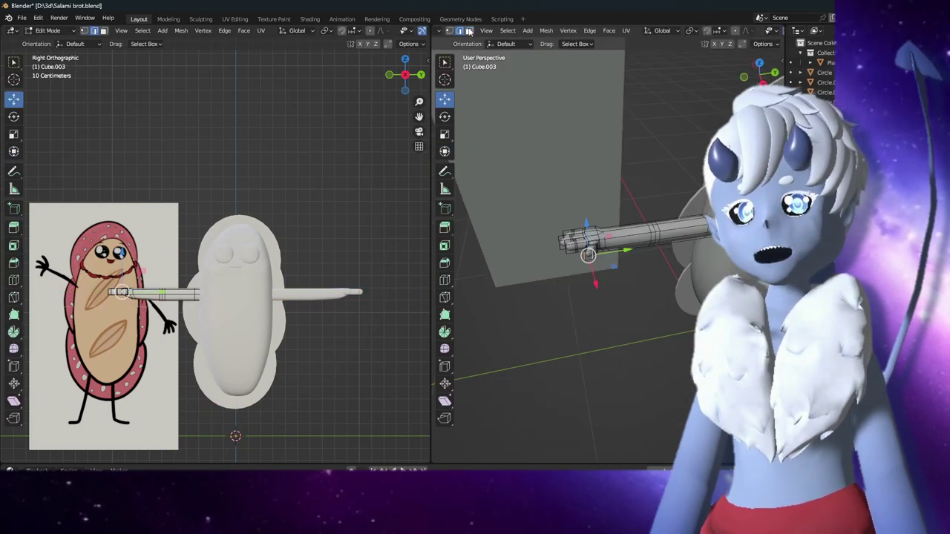
- Rotate the leg piece 90° around X and lower it below the bread body
key(KP_3)
key(r)
key(x)
key(9)
key(0)
key(Return)
click(664, 282)
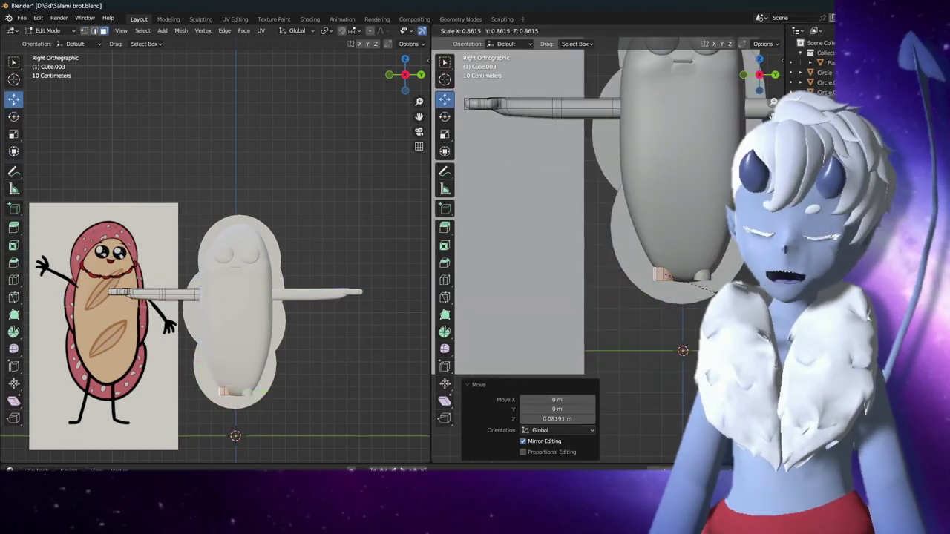
middle_drag(664, 282, 673, 298)
key(KP_1)
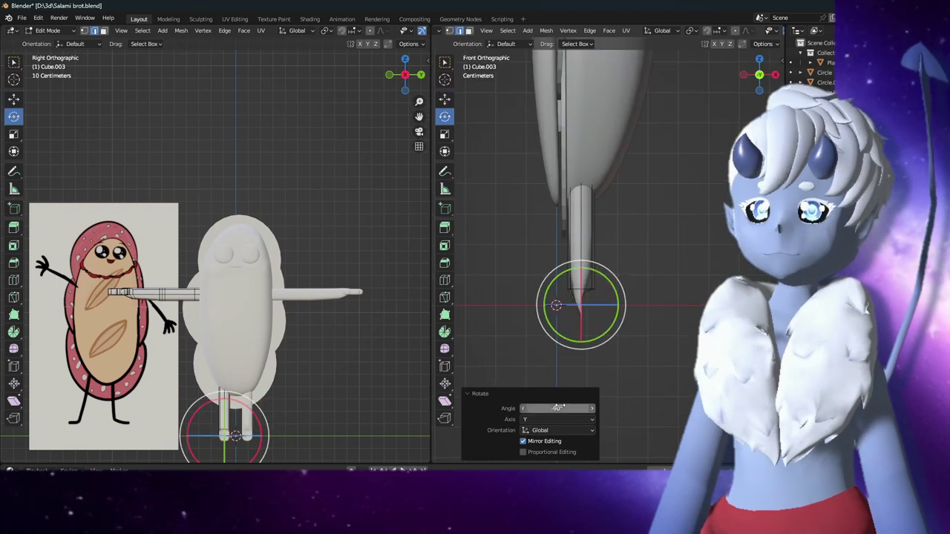
scroll(599, 268, up, 3)
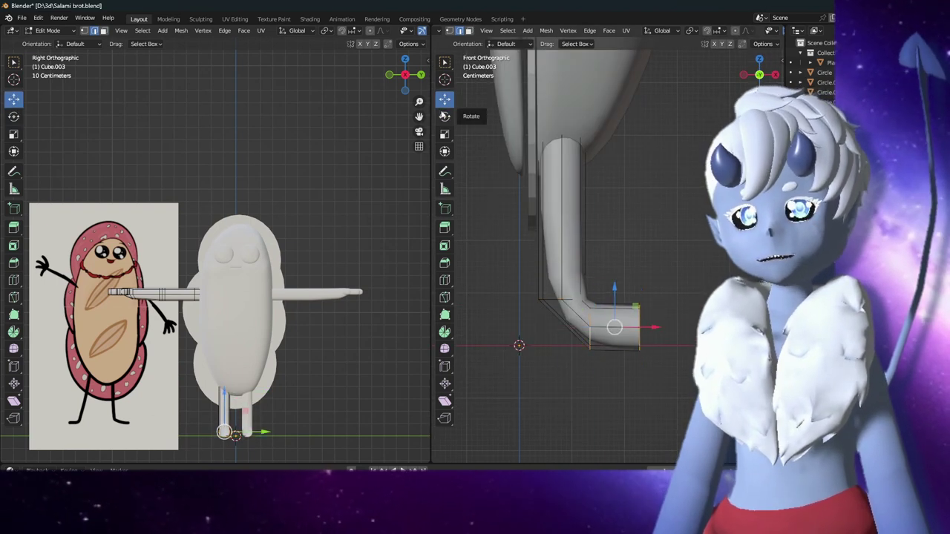
- Extend the foot's end vertices along X with snapping on to form the bent foot
key(g)
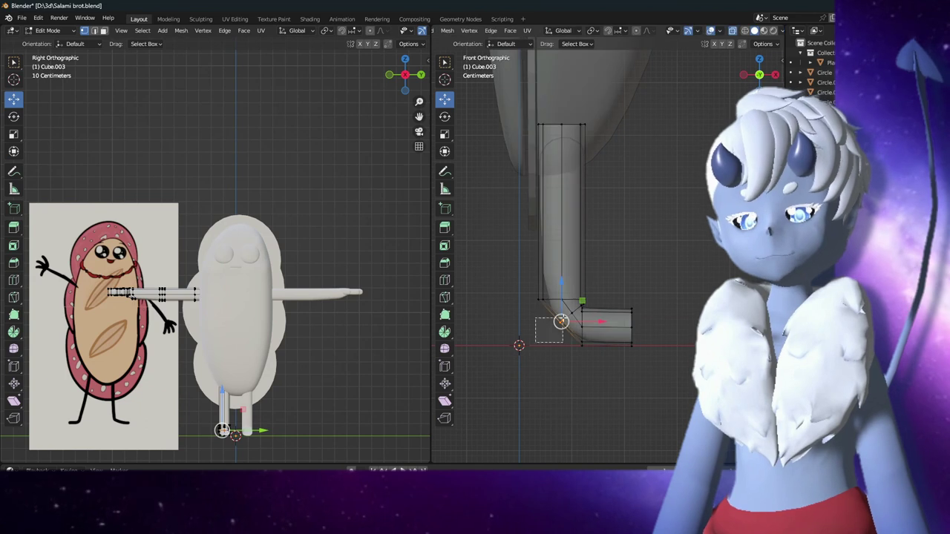
click(566, 317)
scroll(586, 312, up, 2)
key(g)
key(x)
click(605, 301)
middle_drag(605, 301, 689, 320)
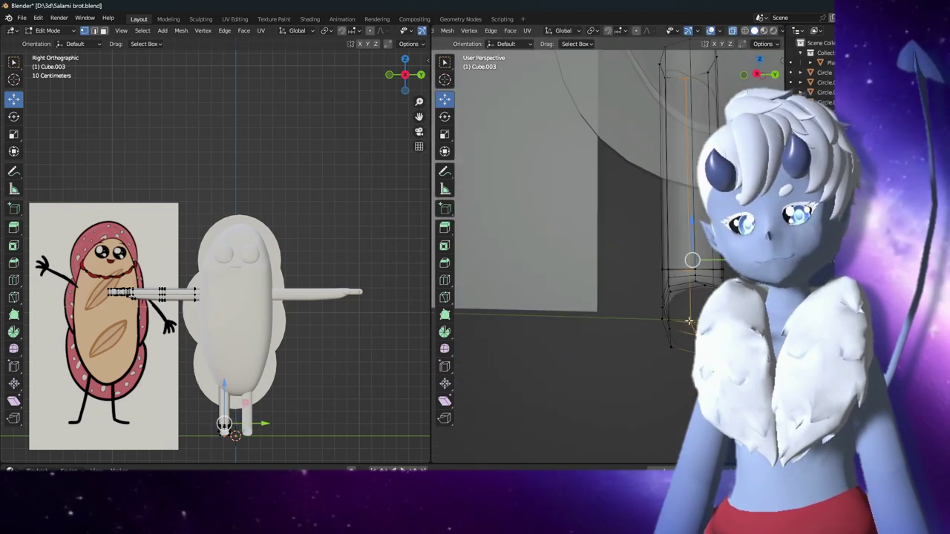
click(608, 30)
key(KP_1)
scroll(512, 292, up, 1)
scroll(512, 292, up, 2)
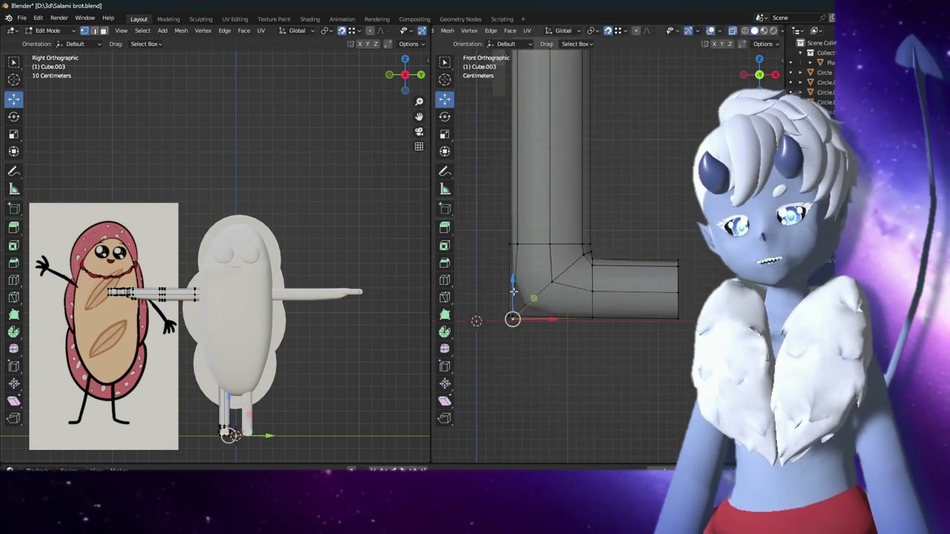
click(592, 244)
- Add loop cuts near the leg corner to shape the bend
click(540, 308)
mouse_move(570, 343)
middle_down()
mouse_move(647, 318)
mouse_move(621, 309)
middle_up()
click(444, 98)
click(444, 280)
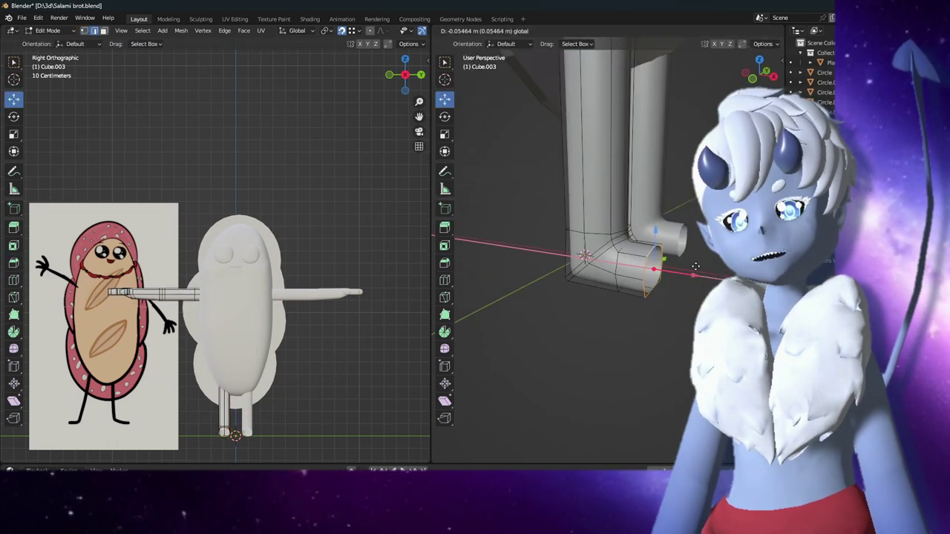
middle_drag(564, 222, 593, 244)
drag(672, 282, 586, 266)
click(586, 267)
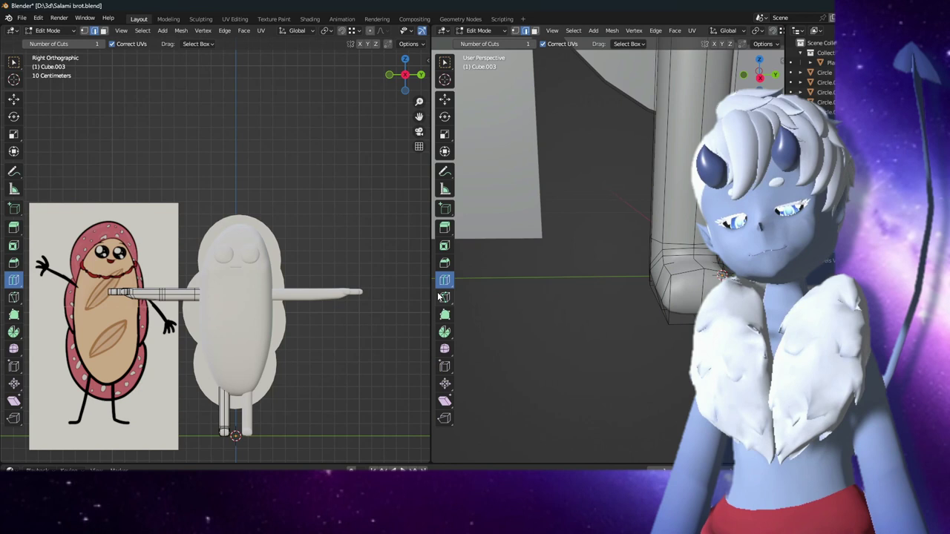
click(444, 279)
click(582, 311)
key(KP_3)
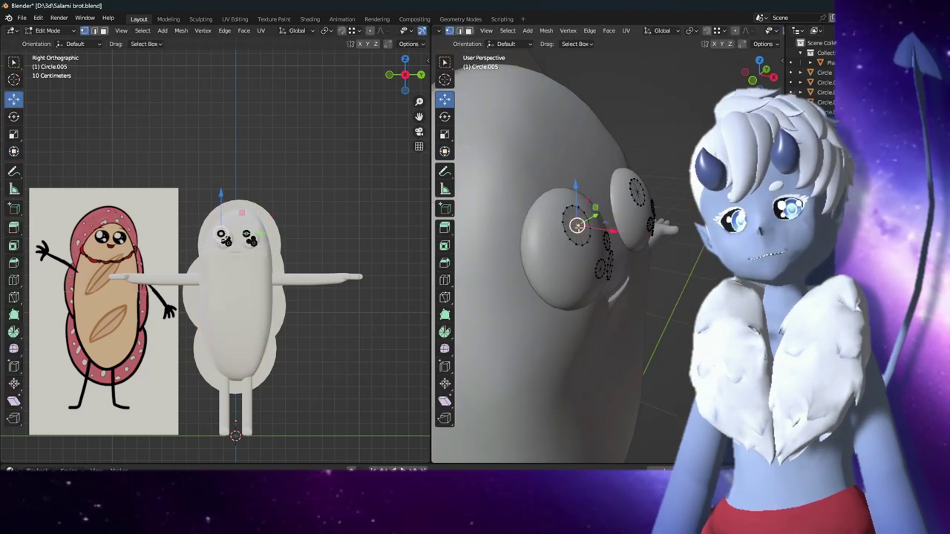
- Add a small cube below the face, turn on X-ray, and begin extruding its face
mouse_move(623, 325)
middle_down()
mouse_move(579, 326)
mouse_move(624, 319)
middle_up()
click(687, 318)
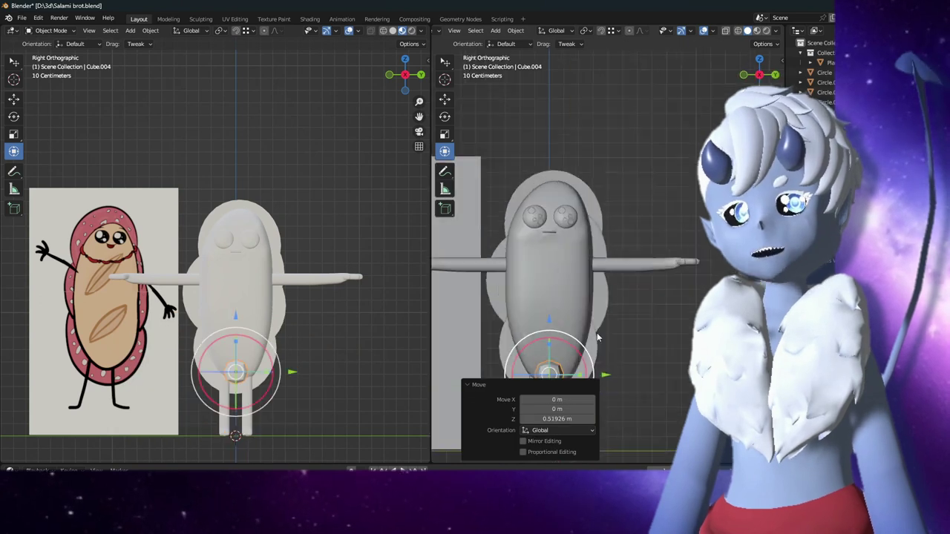
key(KP_3)
key(Tab)
key(alt+z)
key(e)
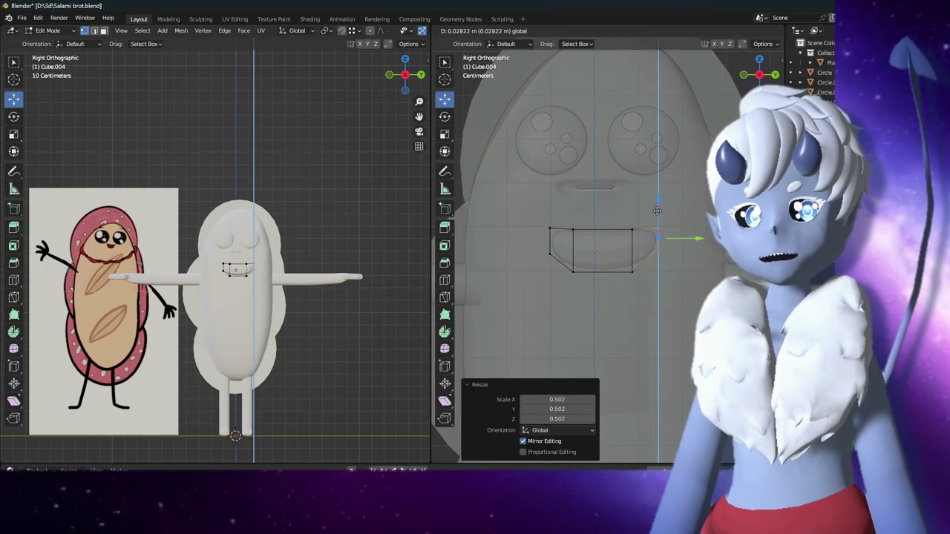
- Extrude the sausage end outward into a new, shrunken section
click(614, 252)
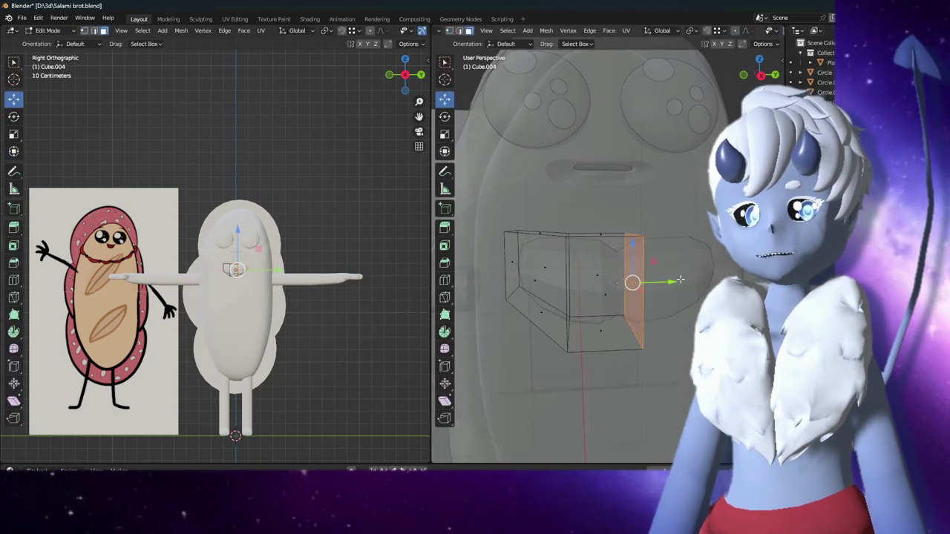
click(524, 211)
scroll(524, 211, up, 1)
key(e)
click(564, 231)
click(603, 233)
- Move the sausage tail into place and scale its end down
middle_drag(603, 233, 564, 245)
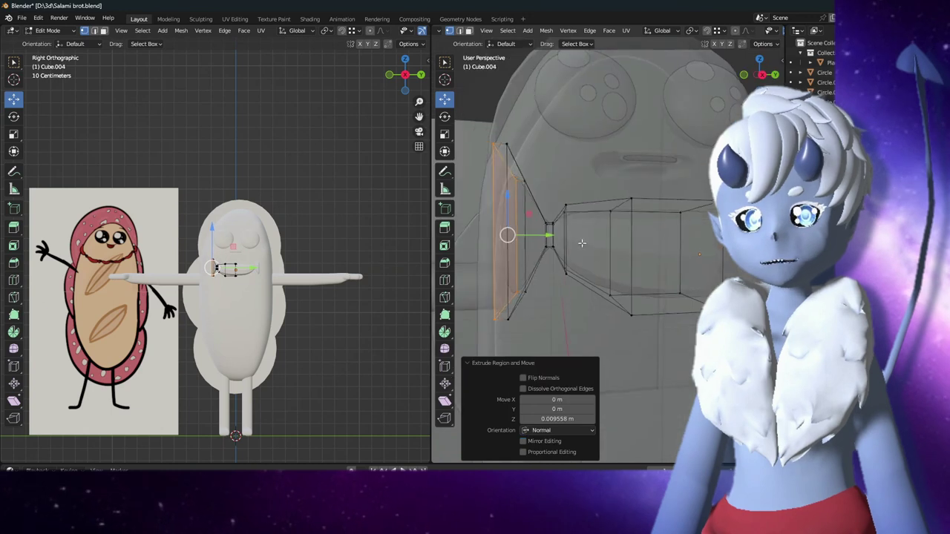
scroll(222, 282, up, 5)
click(444, 116)
click(531, 185)
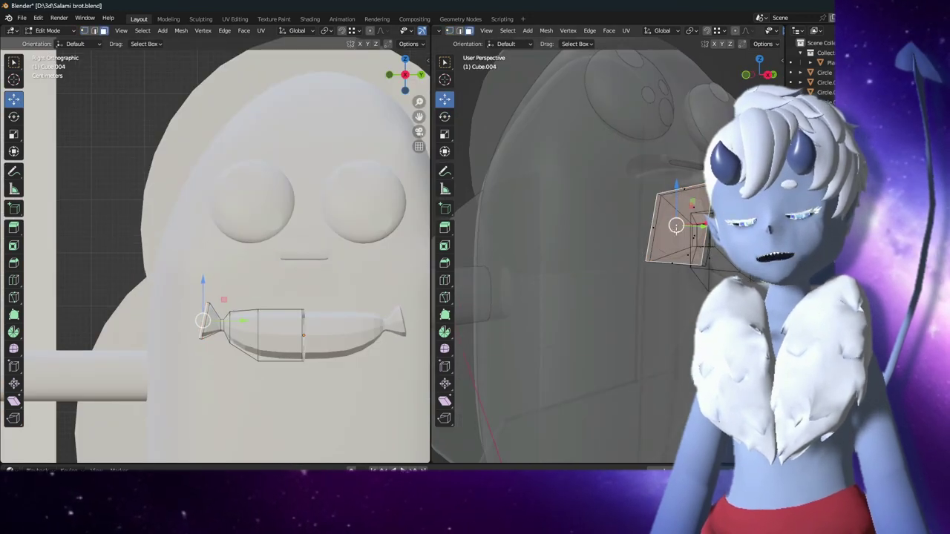
middle_drag(623, 212, 698, 290)
key(s)
key(Return)
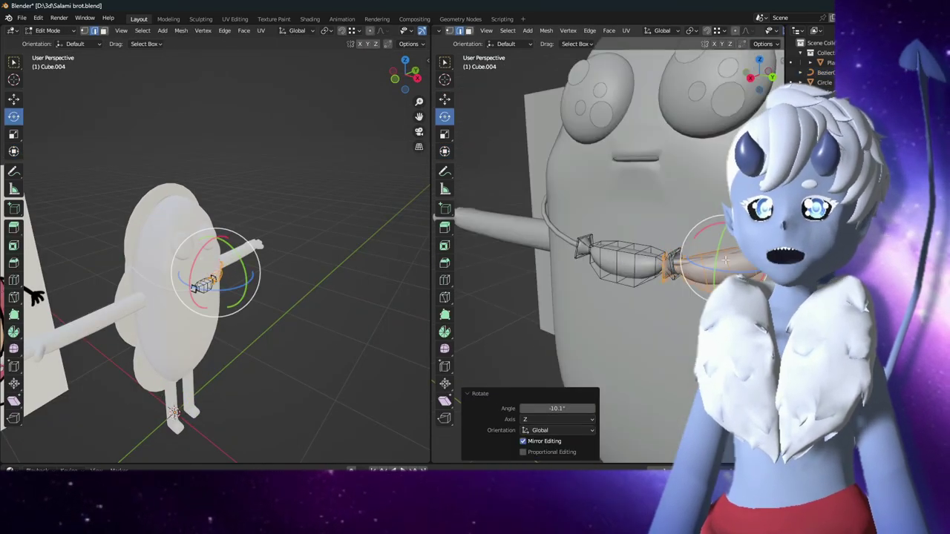
- Rotate the sausage link around Z with proportional editing to follow the necklace
click(765, 30)
click(764, 30)
mouse_move(653, 222)
middle_down()
mouse_move(623, 342)
mouse_move(579, 297)
middle_up()
key(o)
key(r)
key(z)
click(608, 351)
key(Tab)
- Reposition the sausage link along Z, Y and X so it sits on the necklace curve
click(572, 290)
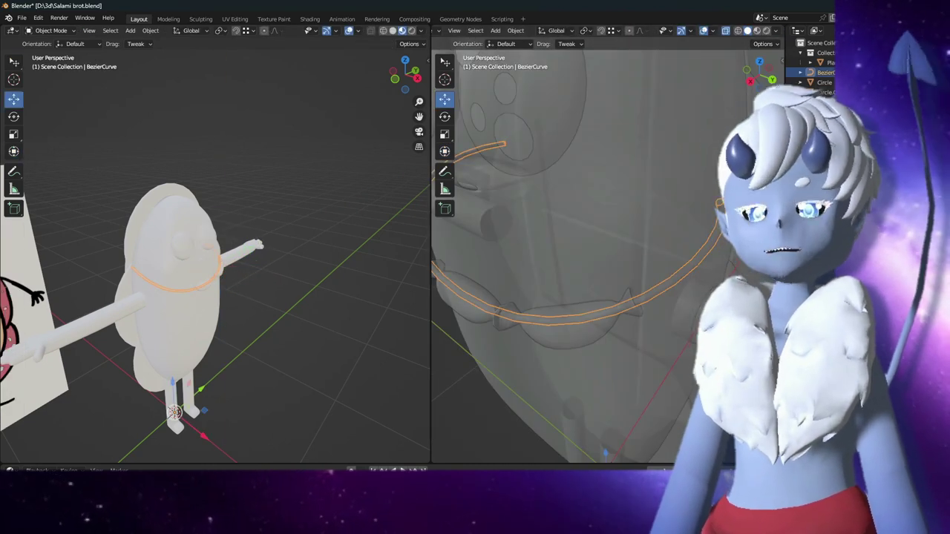
key(Tab)
middle_drag(594, 312, 653, 282)
key(Tab)
click(593, 297)
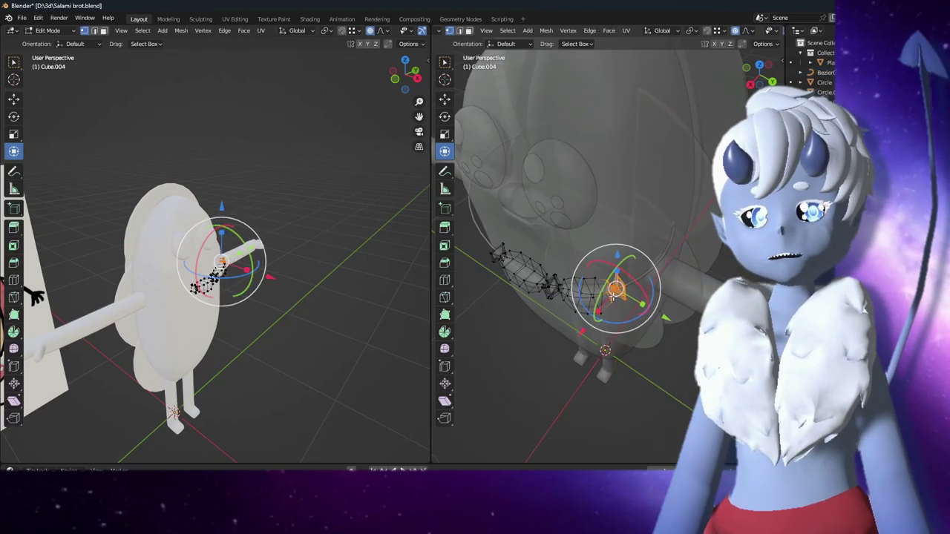
key(Tab)
drag(636, 252, 636, 245)
mouse_move(636, 245)
middle_down()
mouse_move(662, 223)
mouse_move(636, 245)
middle_up()
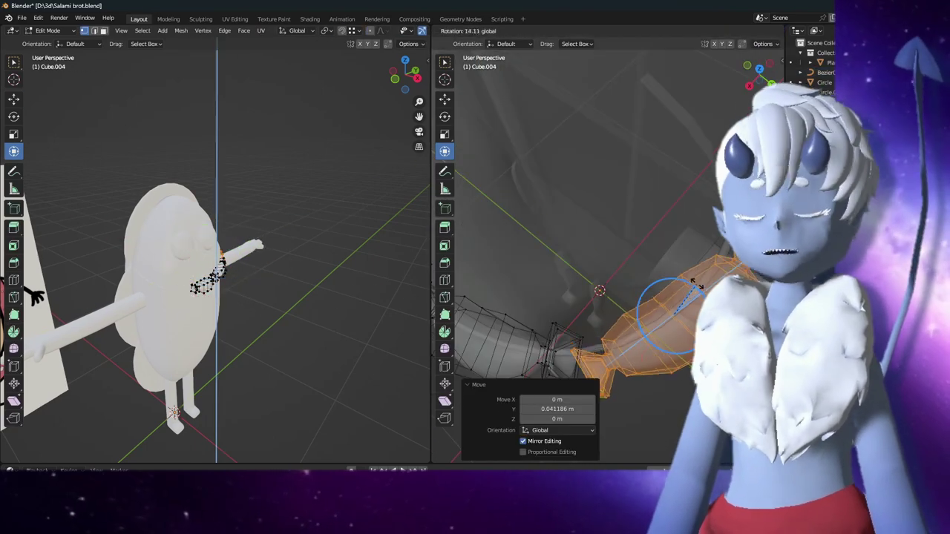
drag(636, 245, 645, 237)
mouse_move(645, 237)
middle_down()
mouse_move(636, 295)
mouse_move(564, 245)
mouse_move(536, 200)
mouse_move(653, 356)
mouse_move(580, 240)
middle_up()
key(g)
key(x)
click(636, 295)
- Move the link along Z with proportional editing, then rotate it -12.2° around Z
key(o)
key(g)
key(z)
click(651, 349)
key(g)
key(Escape)
key(r)
key(z)
click(626, 371)
- Make a final proportional move of the link and view the character from the front
key(g)
key(o)
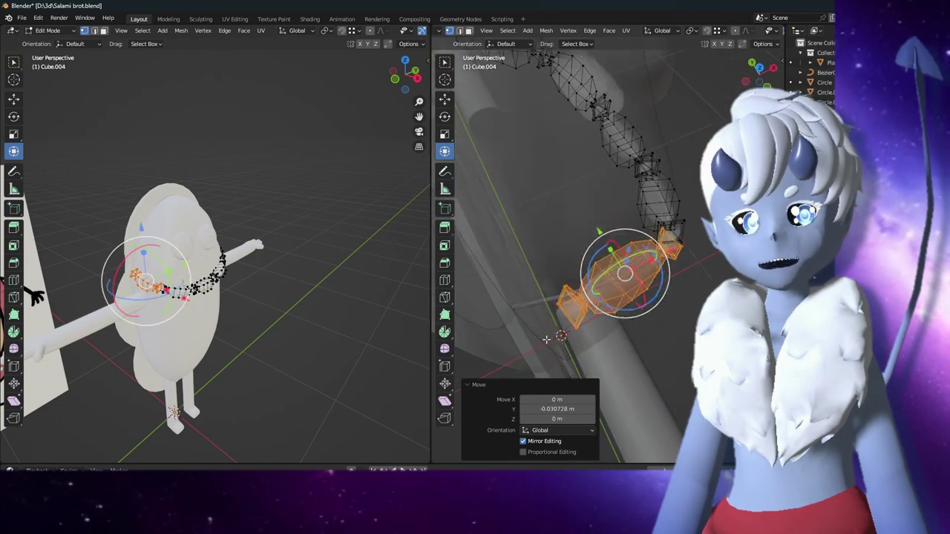
click(609, 342)
key(Tab)
middle_drag(608, 342, 627, 371)
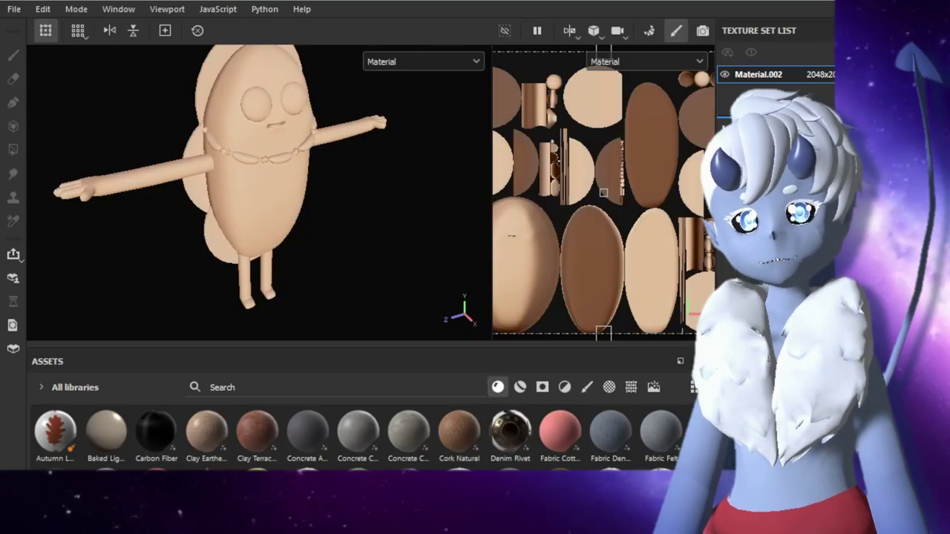
- Add a mask to the layer and polygon-fill the arms, legs and head area into it
right_click(680, 97)
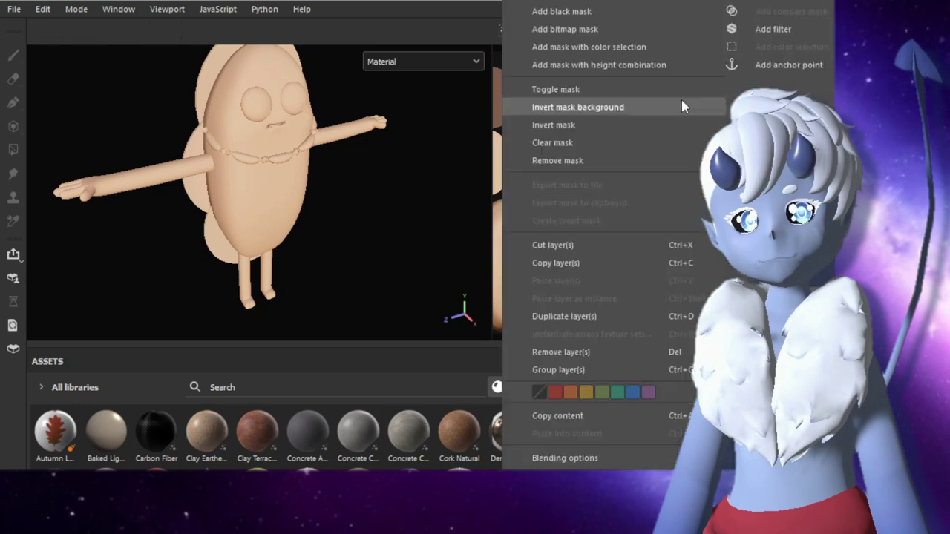
click(681, 102)
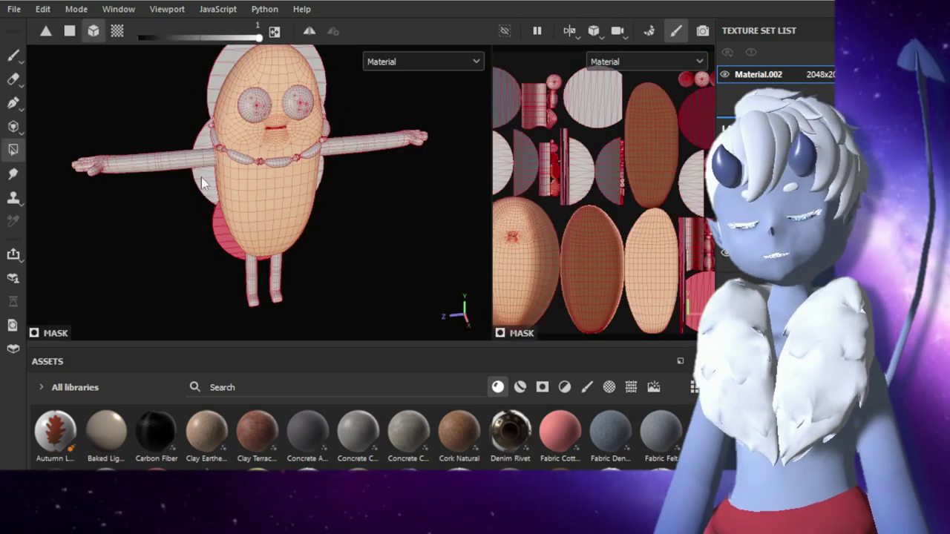
alt+drag(202, 184, 222, 186)
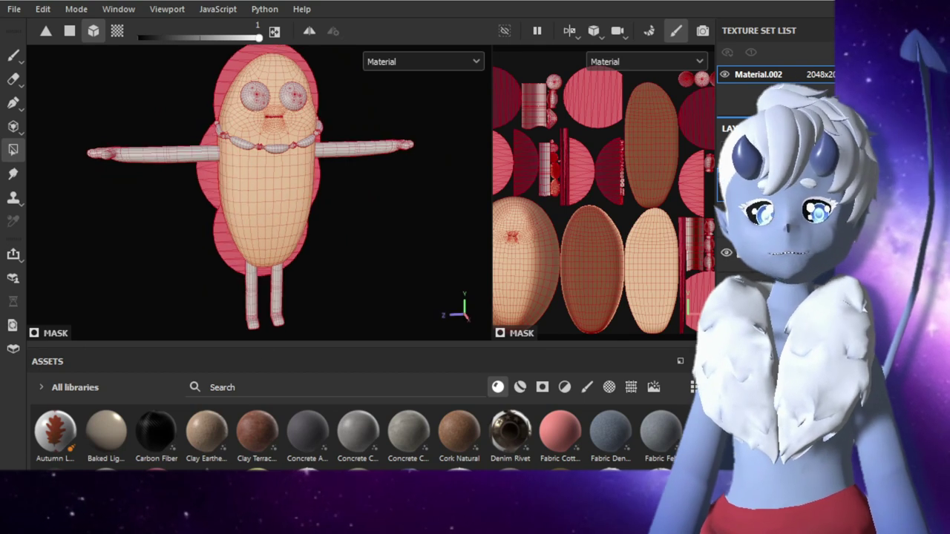
click(248, 274)
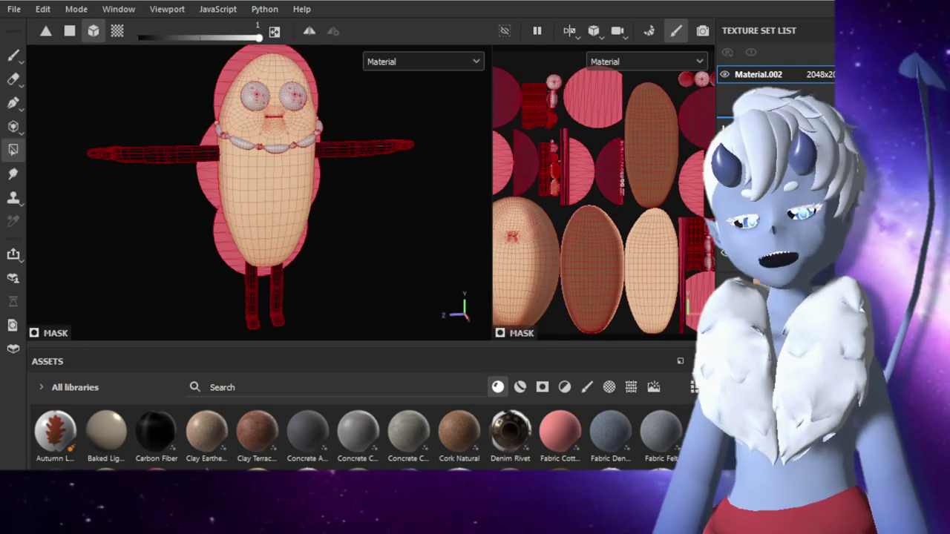
click(263, 107)
- Keep filling mask areas with Polygon Fill, switching briefly to other tools
scroll(445, 186, up, 5)
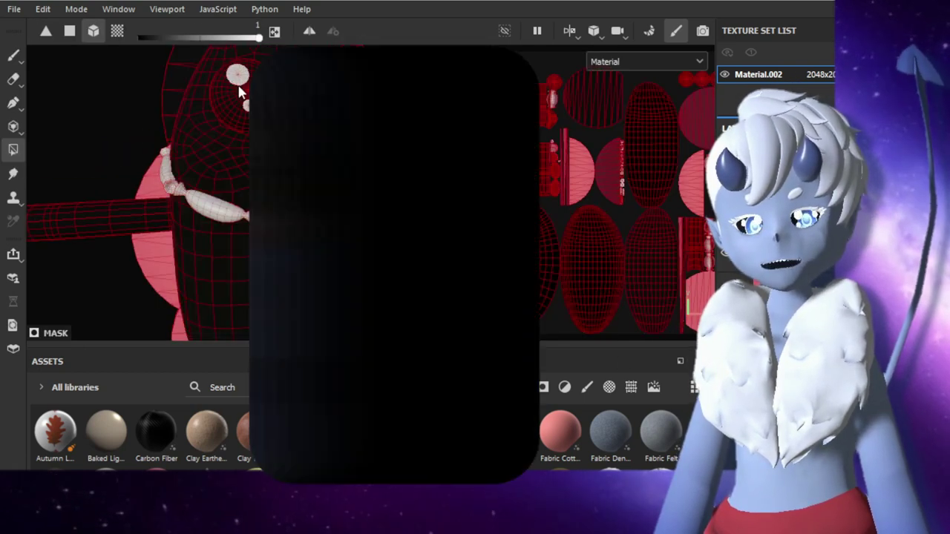
scroll(626, 223, up, 5)
key(Escape)
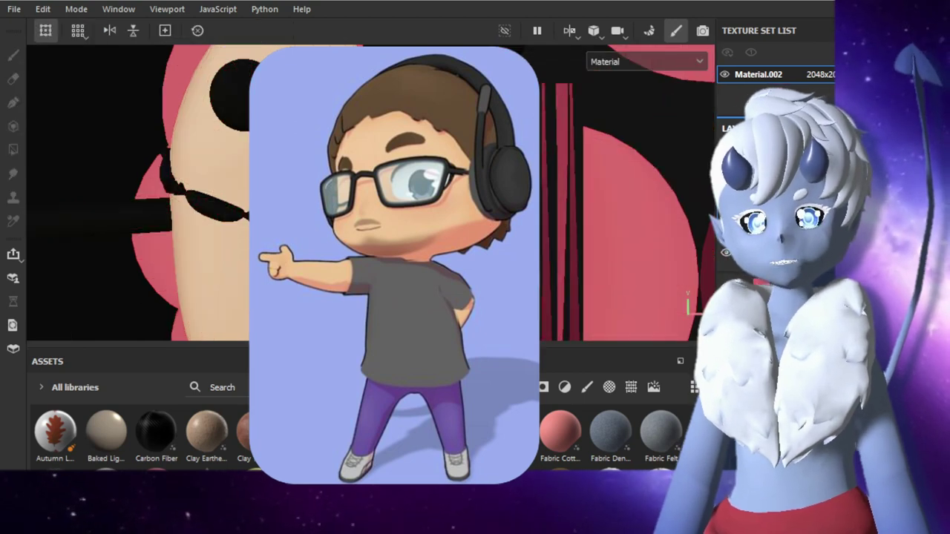
key(4)
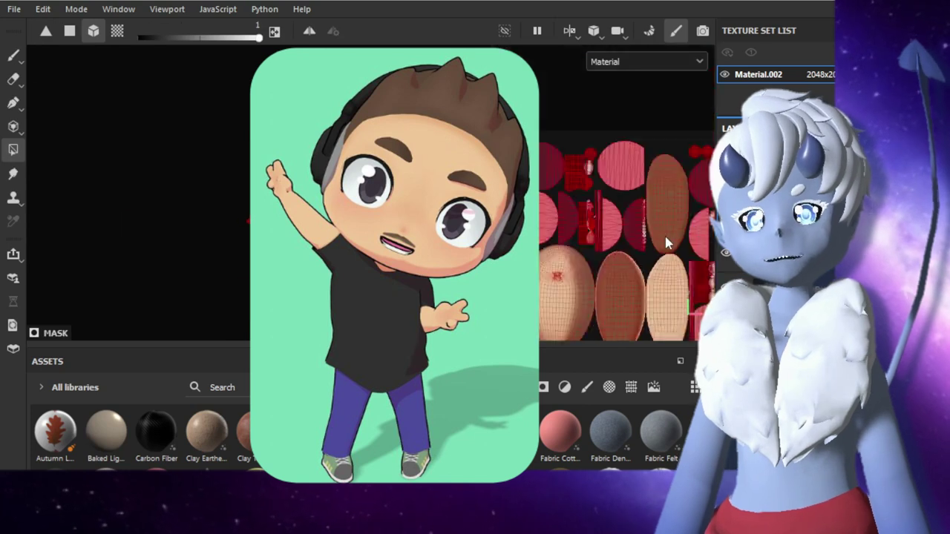
scroll(671, 221, down, 3)
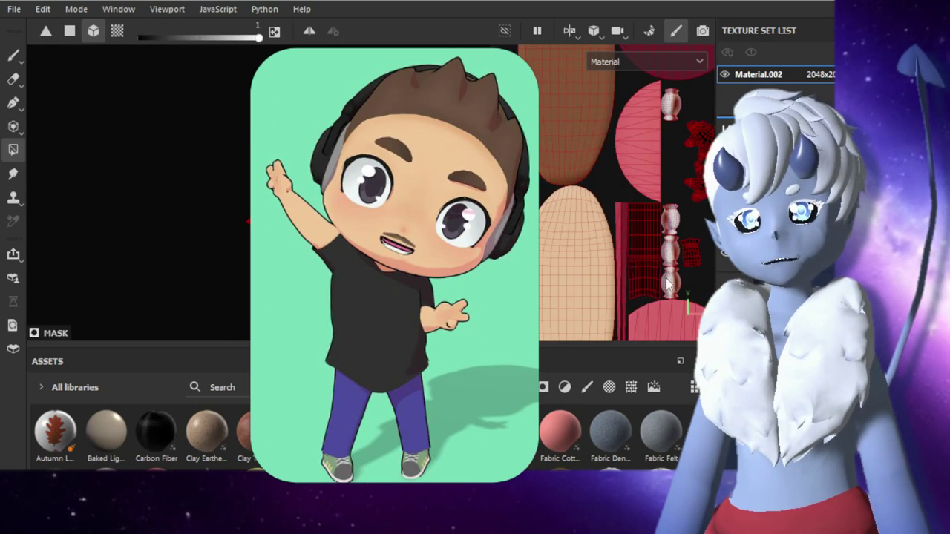
key(1)
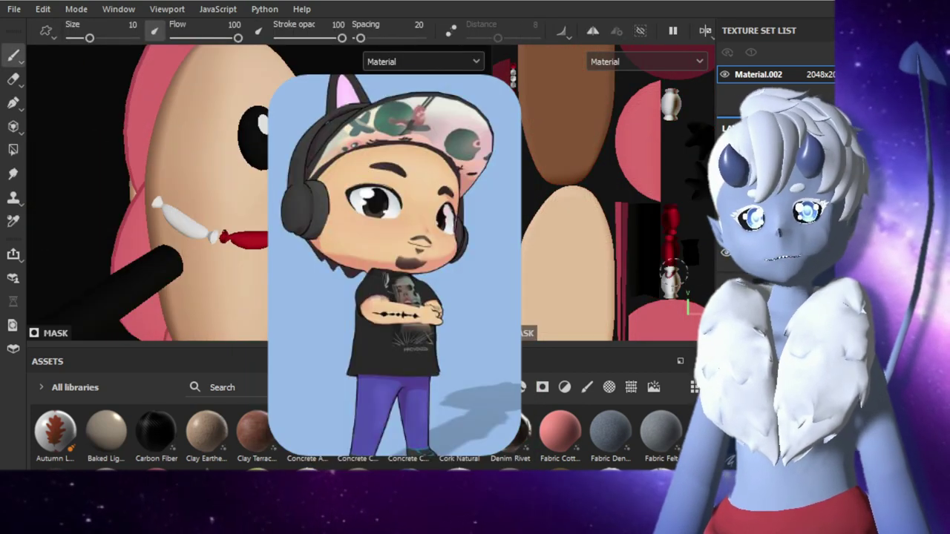
key(4)
alt+drag(207, 245, 240, 265)
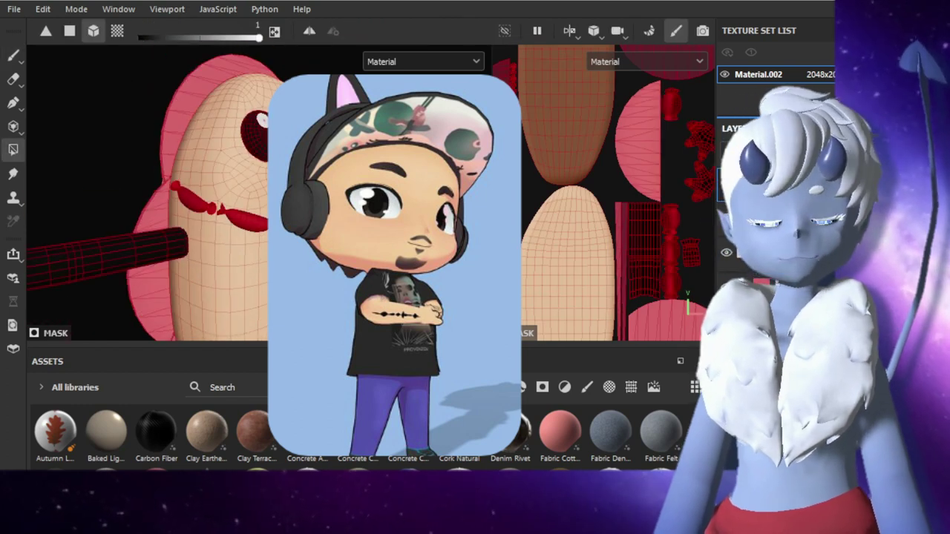
key(7)
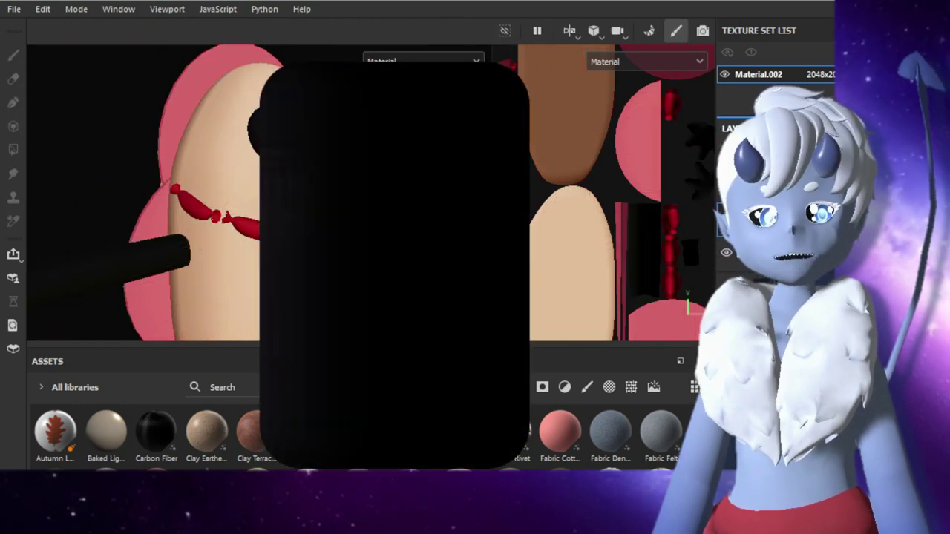
key(4)
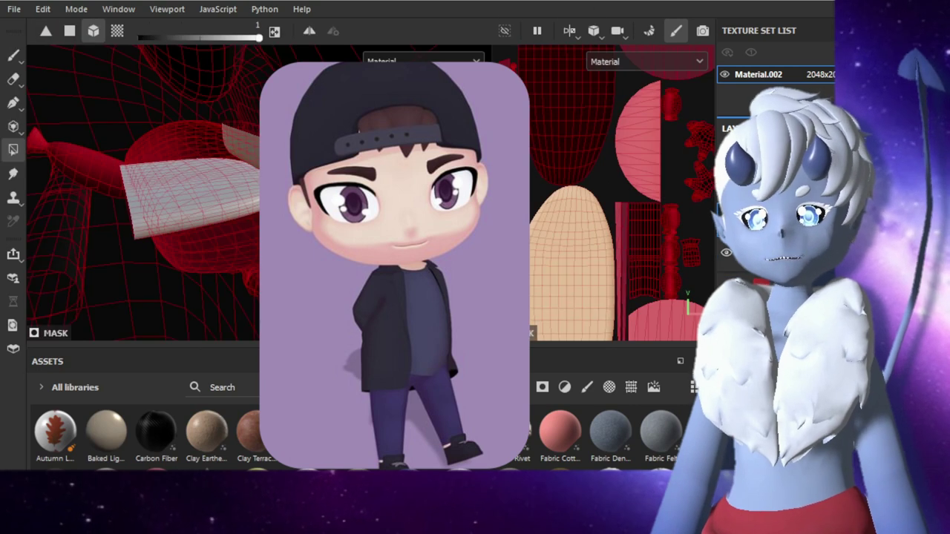
- Pan the UV view to the egg-shaped islands and frame the whole character
scroll(688, 172, down, 3)
scroll(641, 149, down, 2)
scroll(663, 214, up, 5)
middle_drag(663, 214, 608, 111)
scroll(581, 298, down, 2)
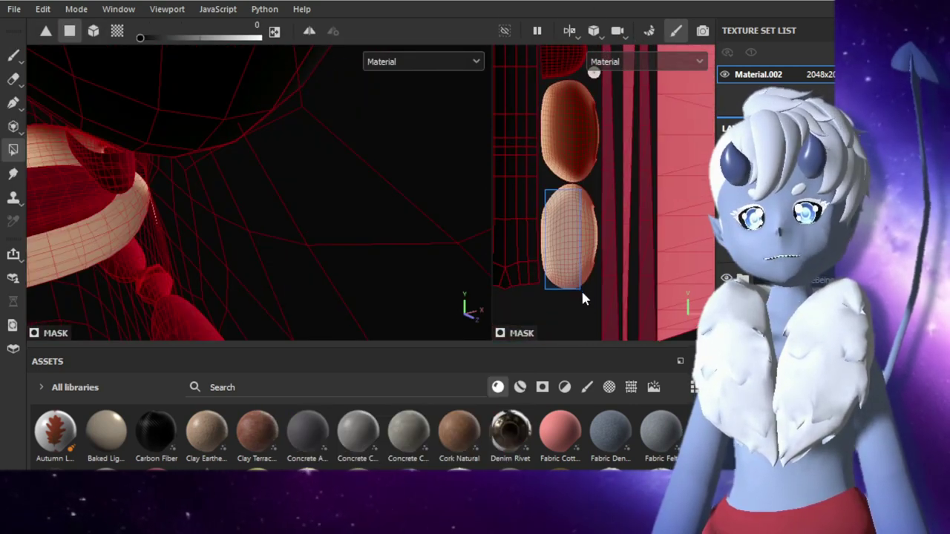
key(f)
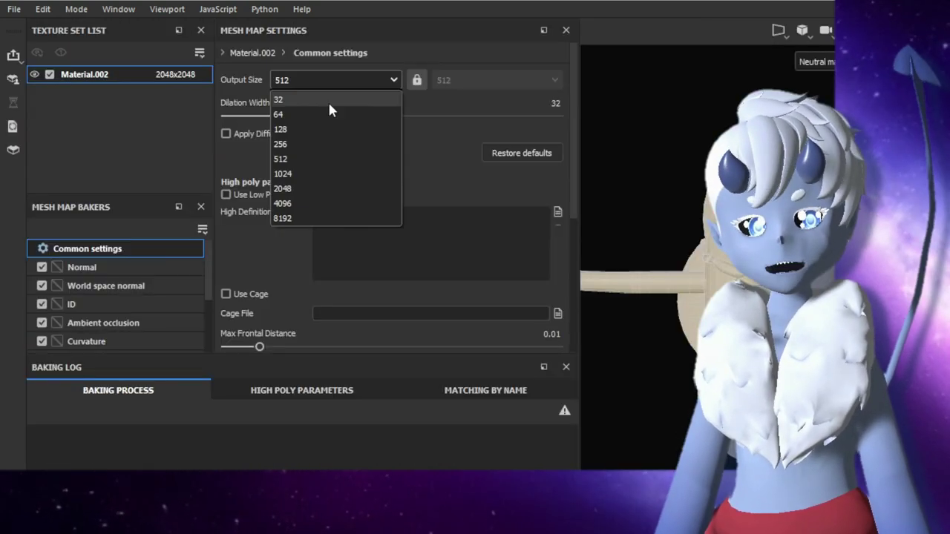
- Set the asset shelf filter to Textures and return to the coloured material view
scroll(251, 199, down, 3)
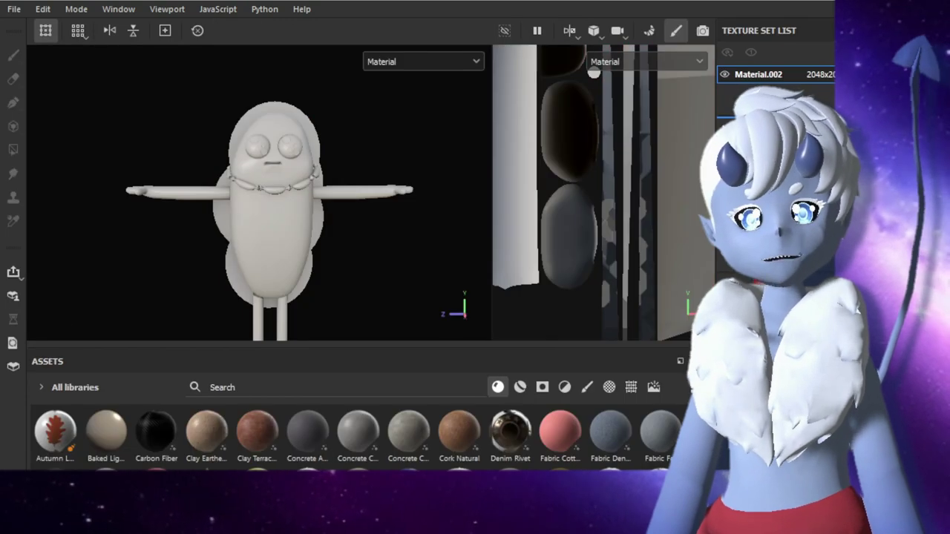
click(519, 387)
click(653, 387)
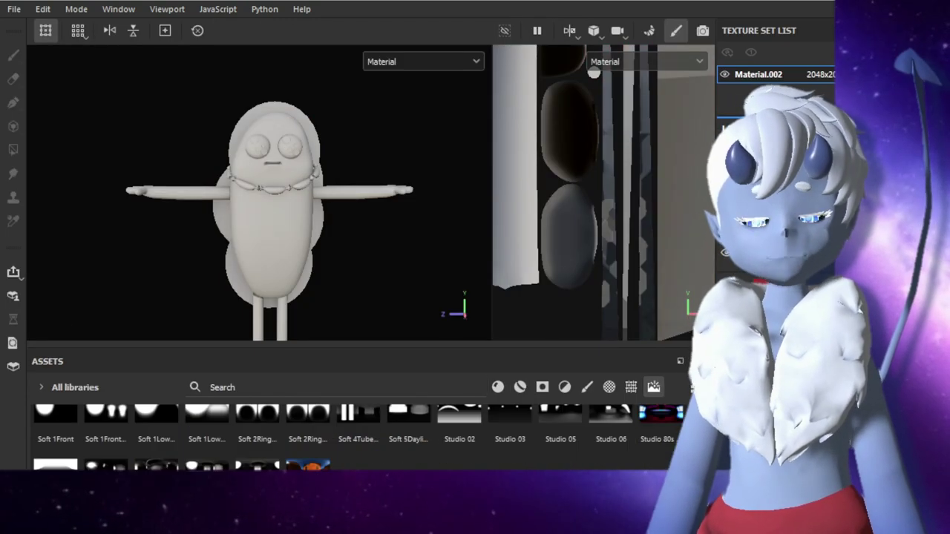
click(630, 387)
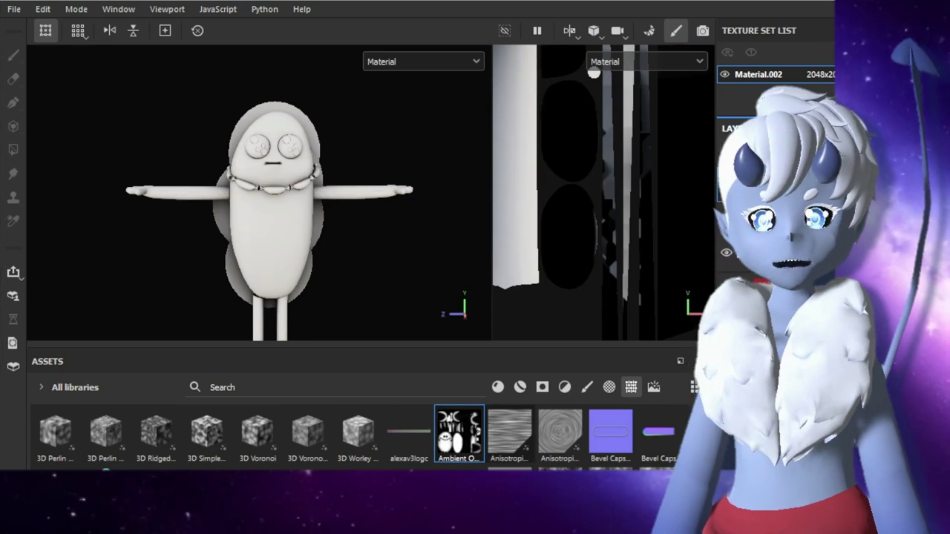
key(m)
key(m)
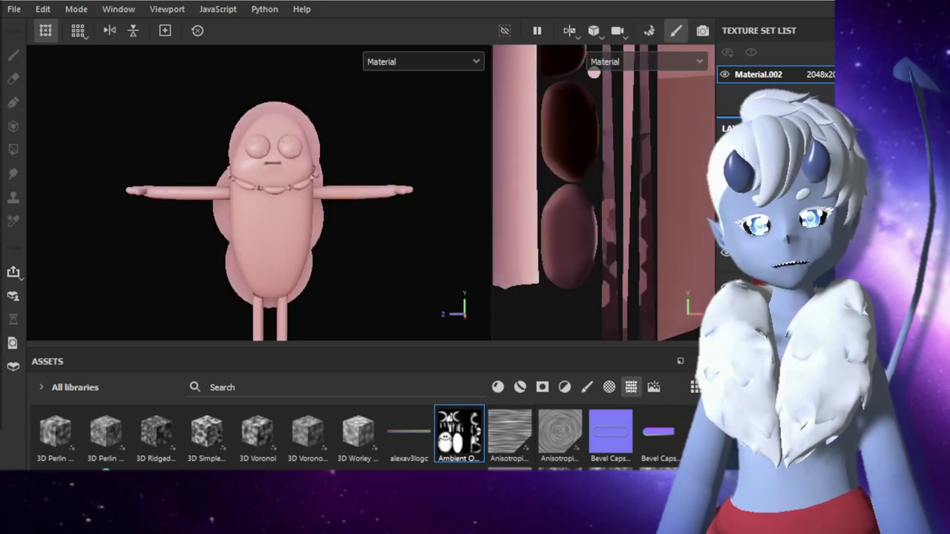
- Show only the base colour channel of the bread material
right_click(725, 148)
right_click(725, 148)
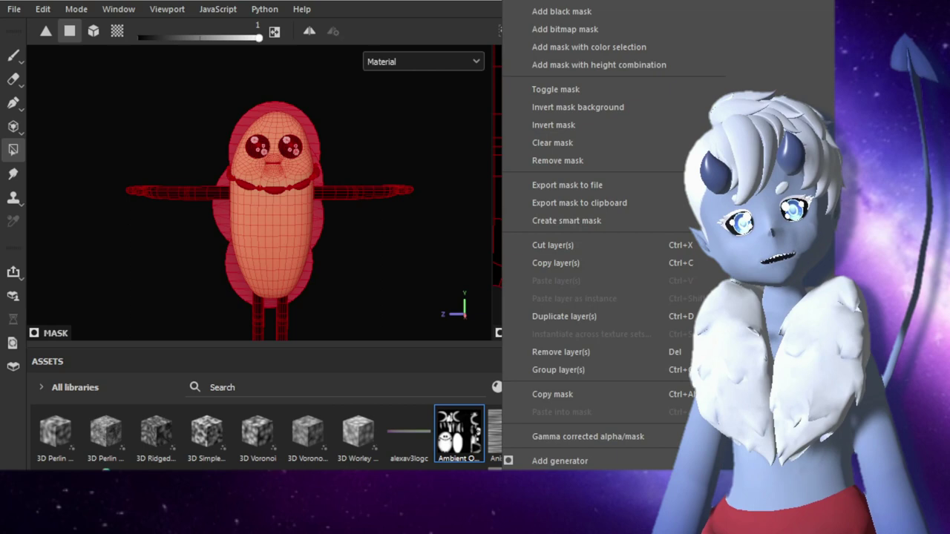
key(Escape)
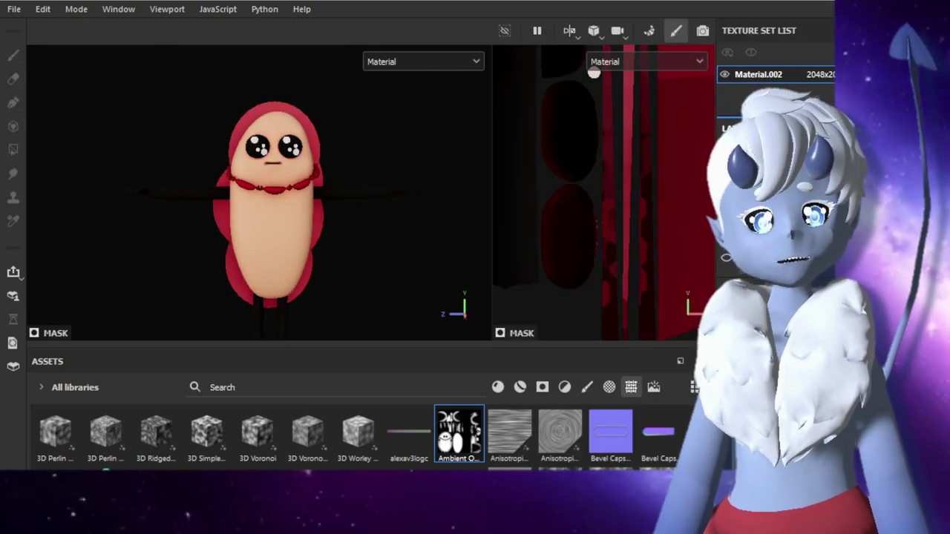
key(c)
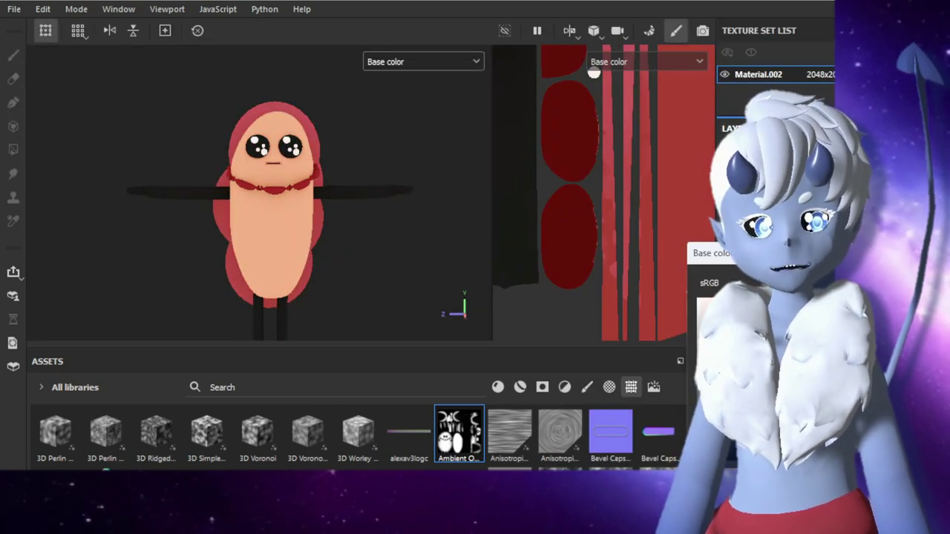
- Add a mask to the current layer and select the Paint brush
right_click(753, 226)
click(561, 30)
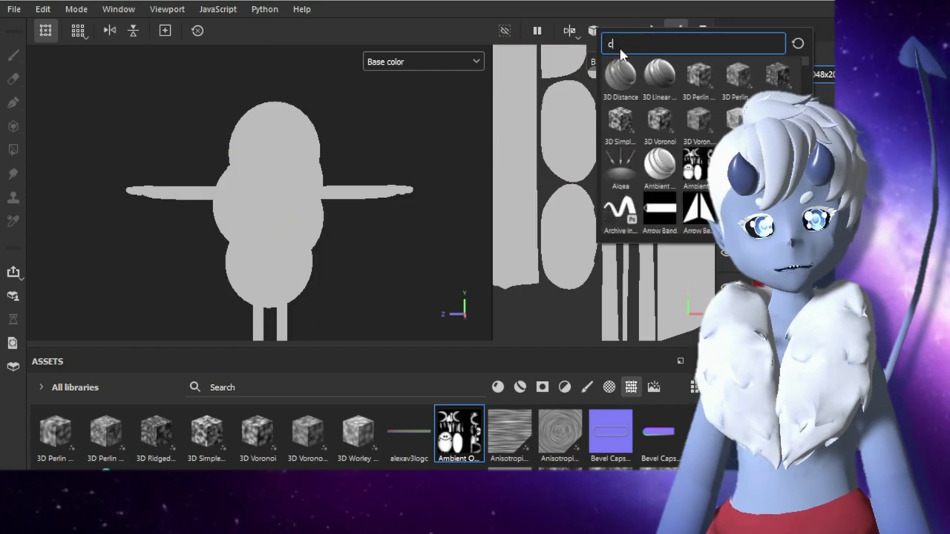
click(621, 164)
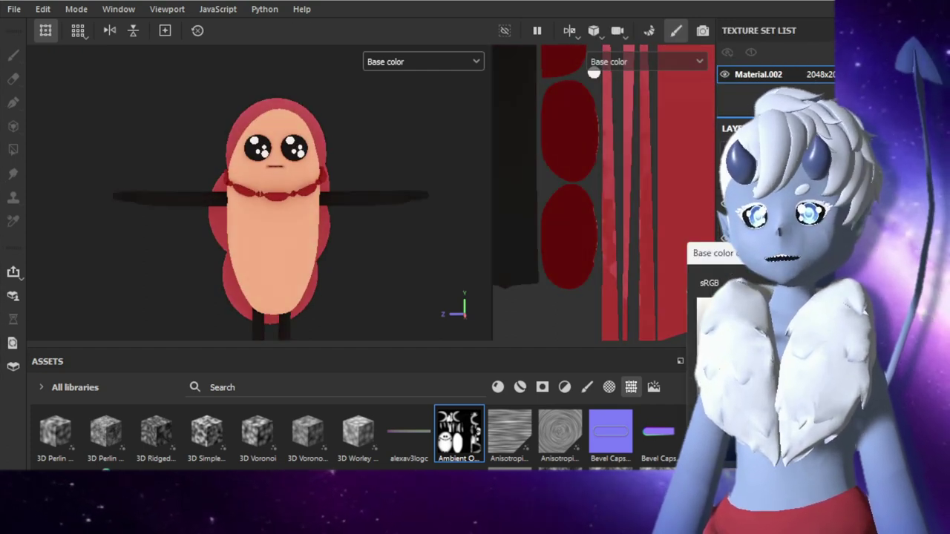
key(1)
scroll(225, 243, up, 3)
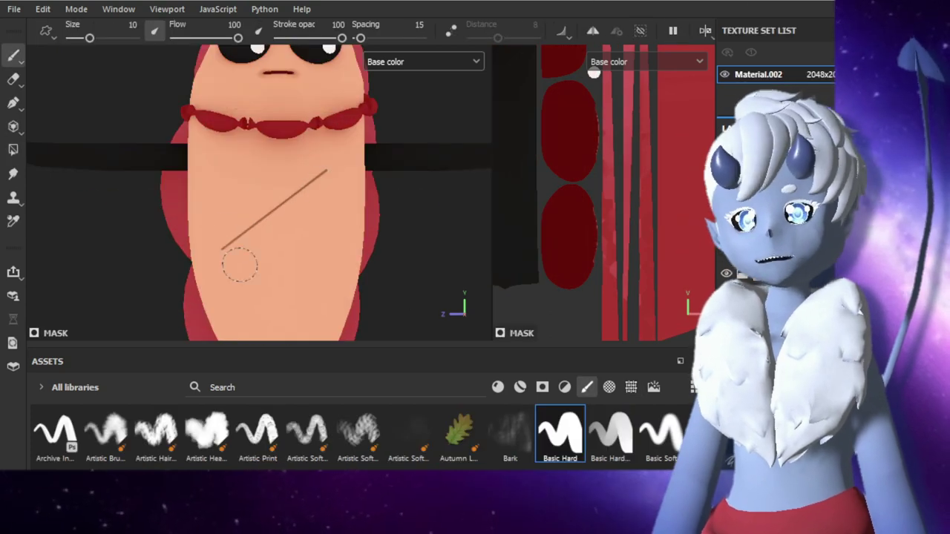
- Draw two thin brown leaf-shaped score outlines on the bread's belly
shift+scroll(352, 144, up, 2)
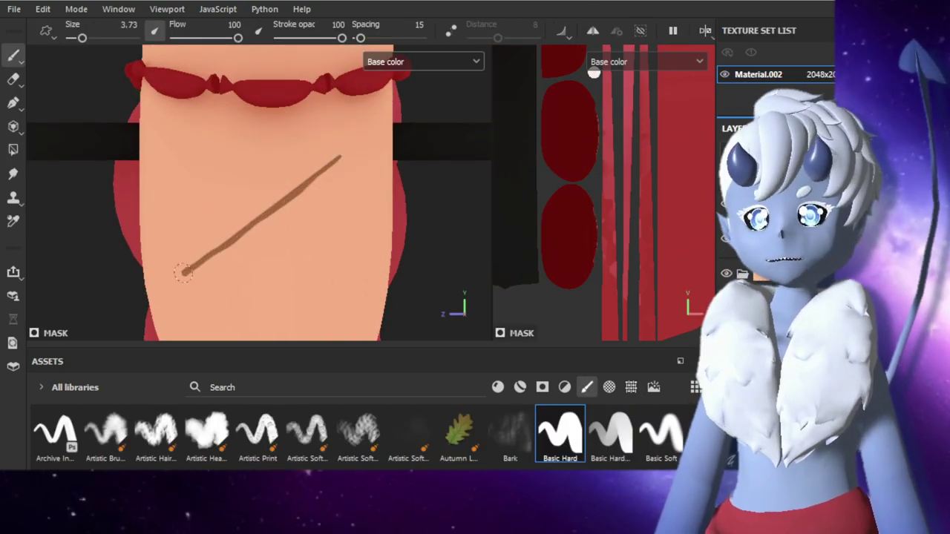
drag(328, 169, 186, 272)
scroll(309, 181, down, 3)
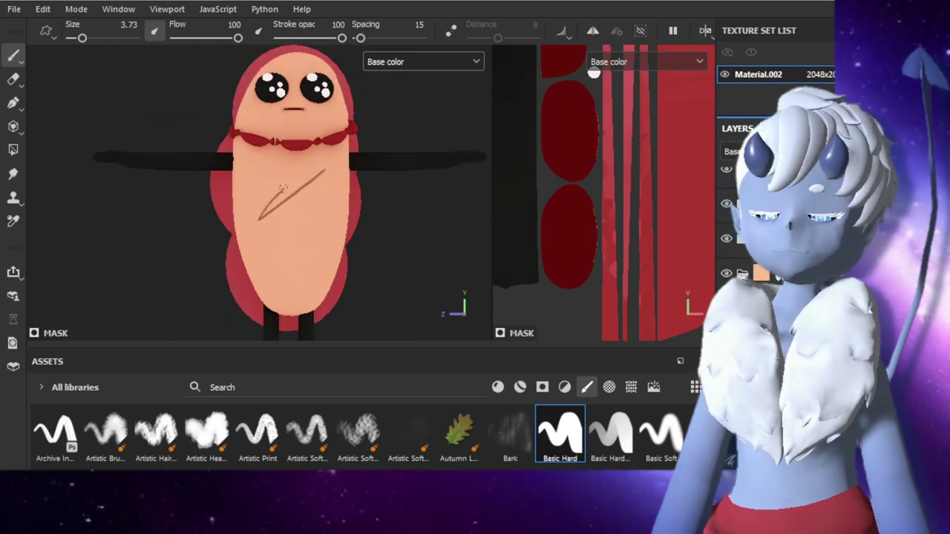
key(ctrl+y)
key(ctrl+y)
key(ctrl+z)
key(ctrl+y)
drag(269, 279, 322, 230)
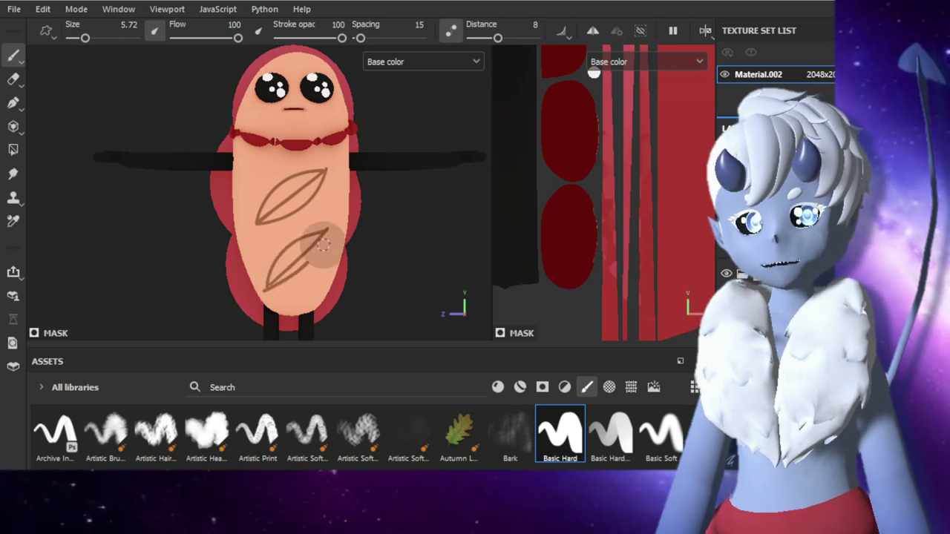
scroll(349, 198, up, 5)
scroll(320, 233, down, 4)
scroll(348, 106, up, 2)
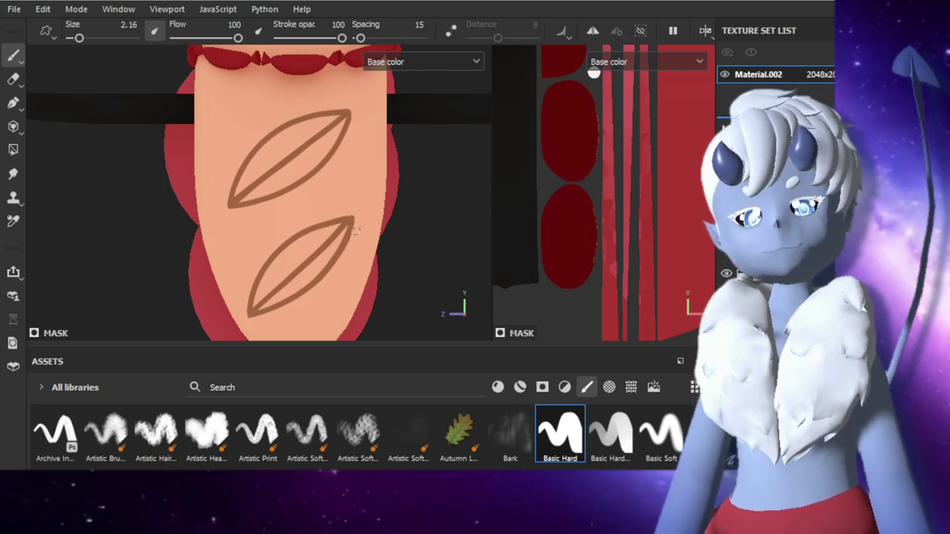
- Fill the lower leaf score with a lighter brown
right_click(772, 148)
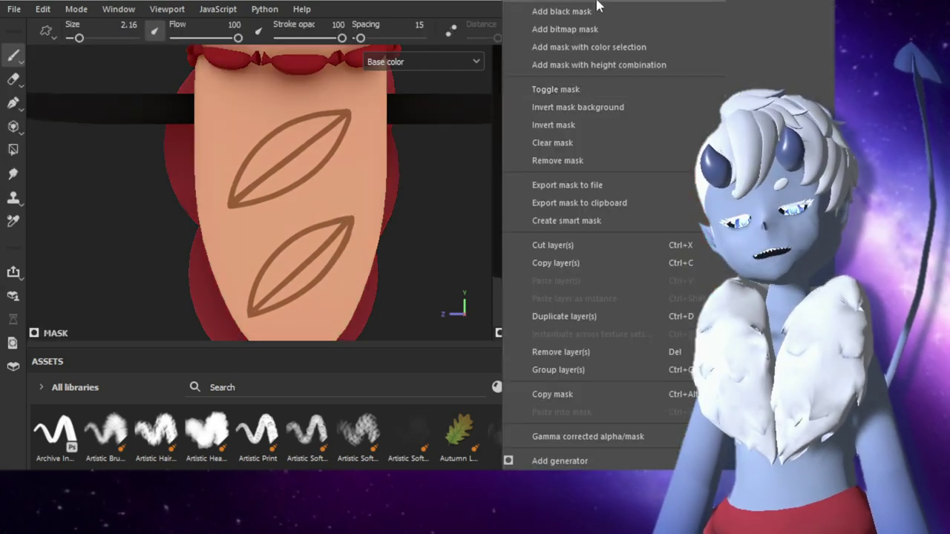
click(564, 158)
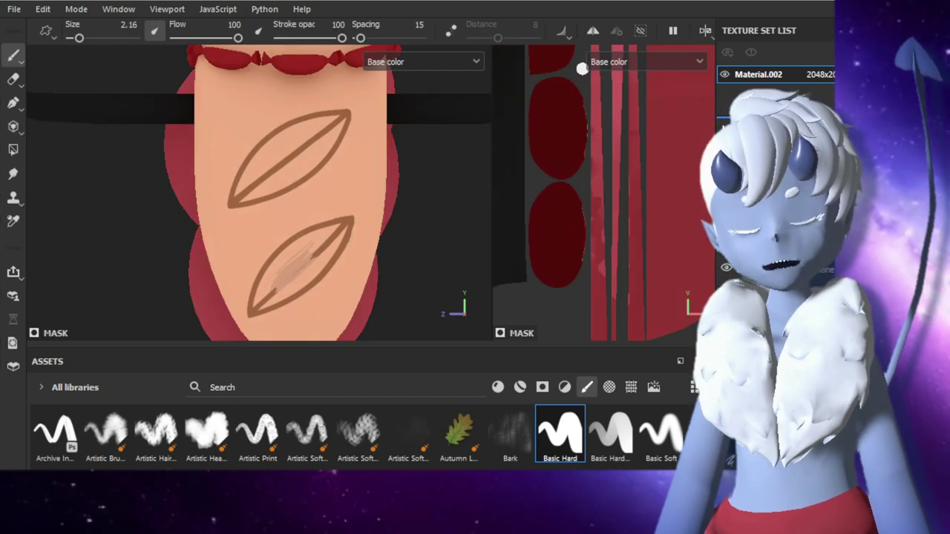
scroll(322, 242, up, 3)
drag(317, 258, 270, 308)
scroll(271, 308, down, 3)
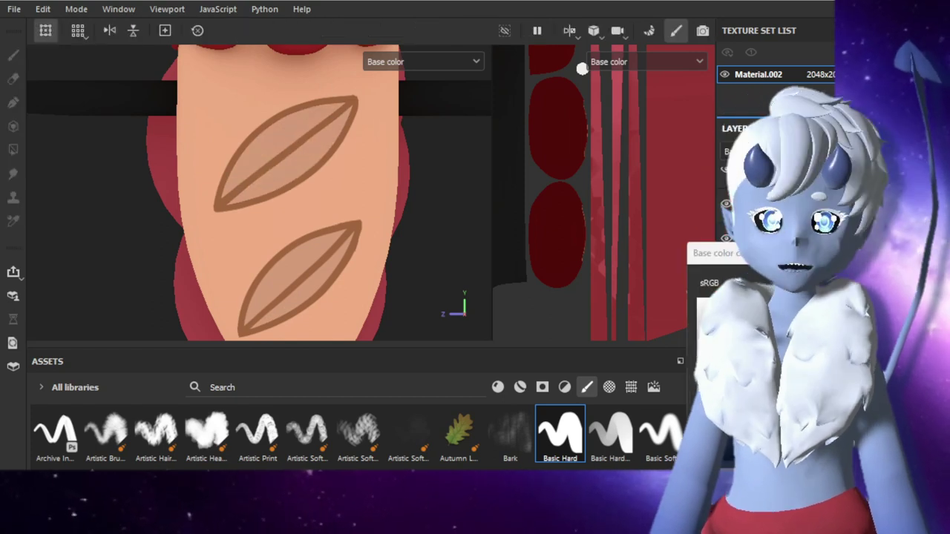
middle_drag(582, 68, 577, 43)
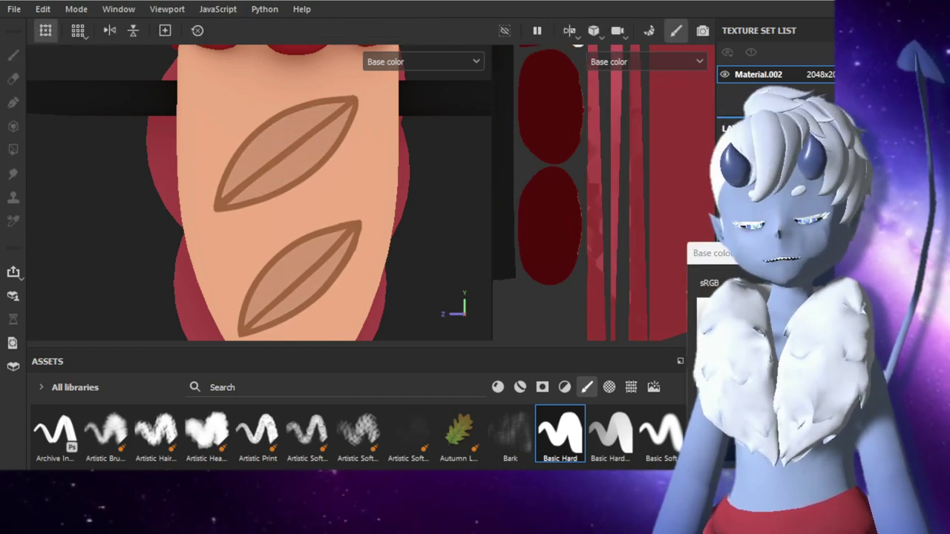
- Add a black mask to the shading layer and pick the Basic Soft brush
right_click(744, 275)
click(557, 9)
click(660, 434)
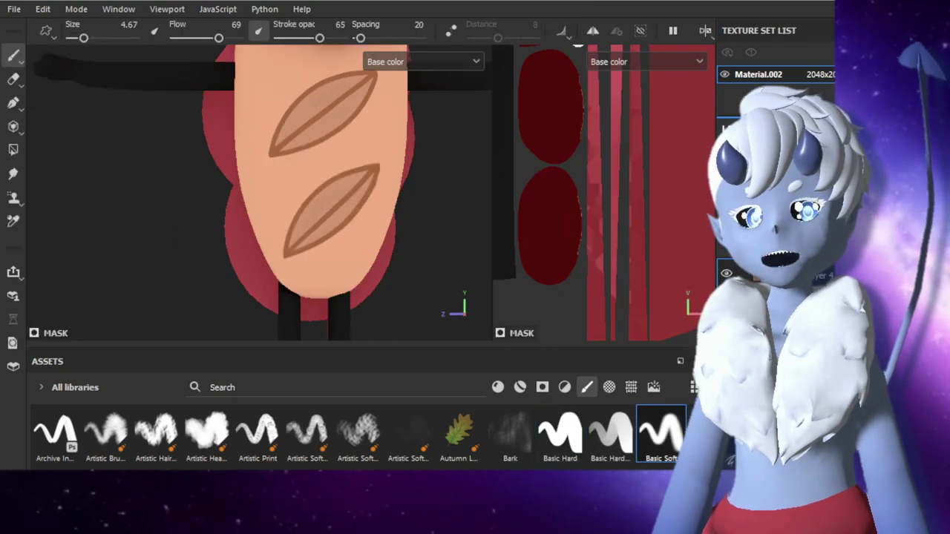
scroll(260, 186, down, 3)
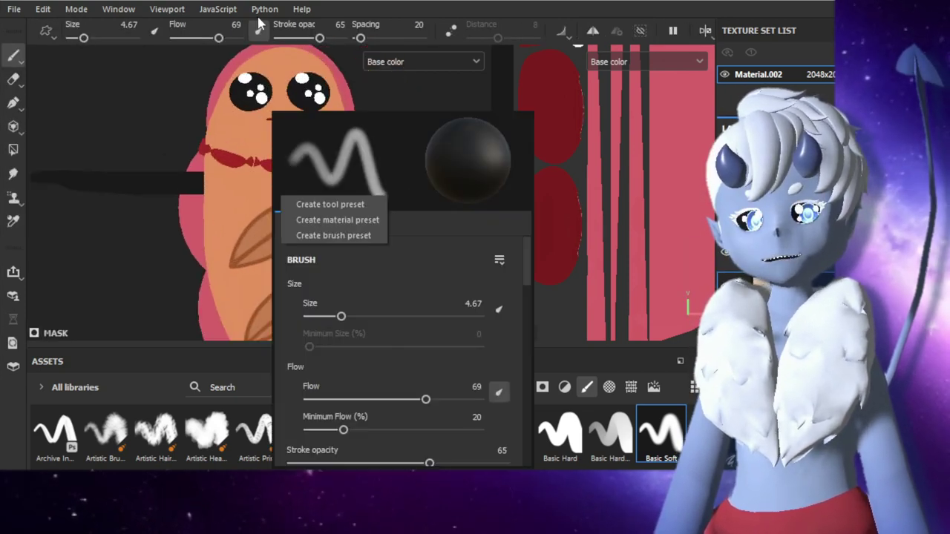
- Paint soft darker shading along the bread body's edges and lower half, orbiting around the character
alt+drag(289, 186, 329, 233)
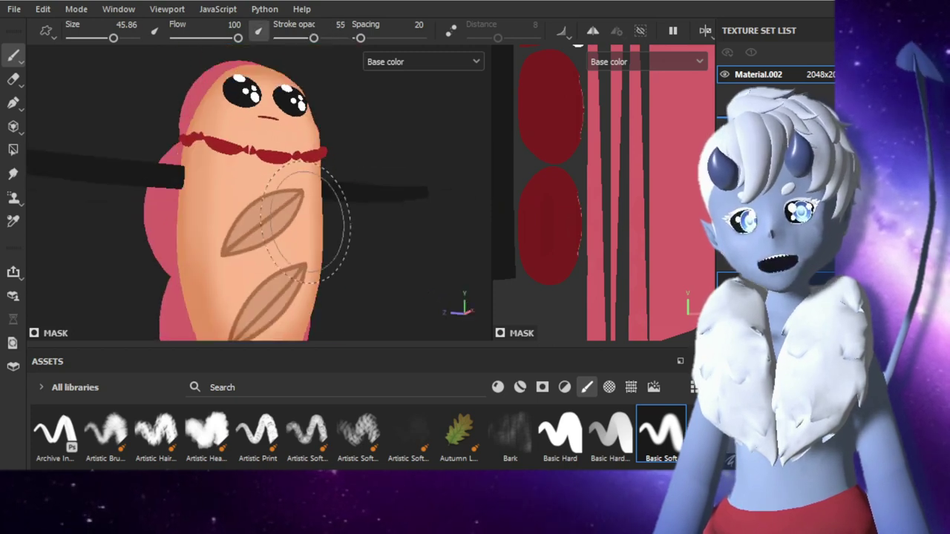
mouse_move(285, 119)
alt+mouse_down()
mouse_move(239, 256)
mouse_move(252, 170)
alt+mouse_up()
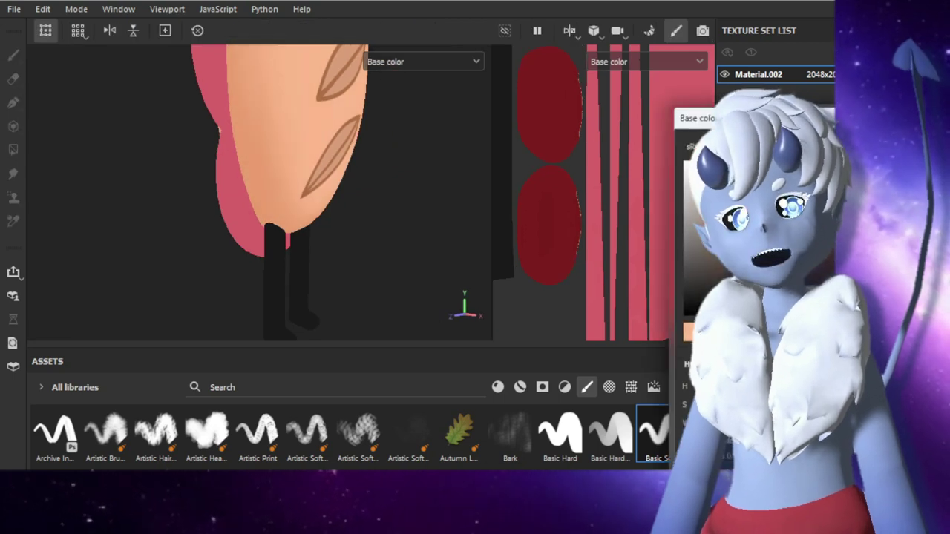
mouse_move(297, 185)
alt+mouse_down()
mouse_move(312, 193)
mouse_move(384, 142)
alt+mouse_up()
scroll(326, 200, up, 3)
scroll(269, 259, up, 2)
scroll(327, 222, down, 2)
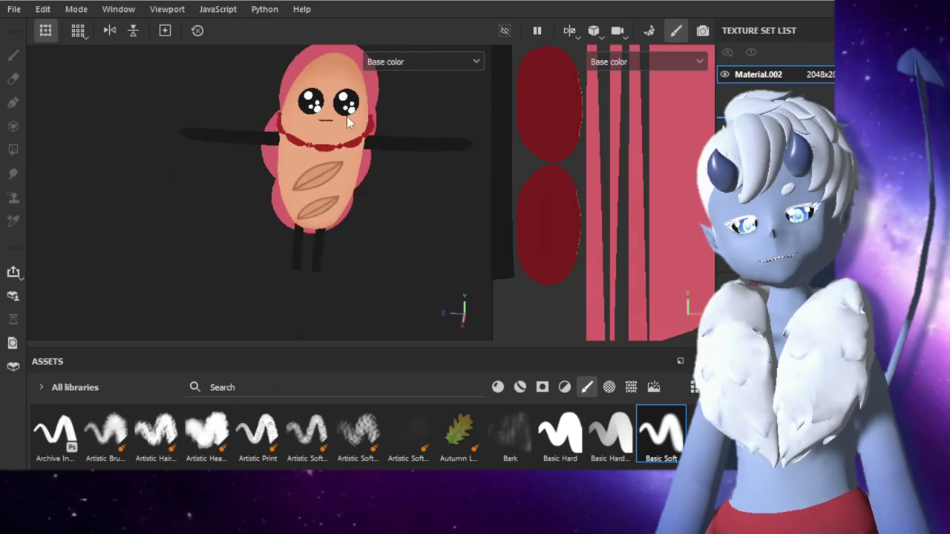
scroll(367, 272, up, 5)
mouse_move(367, 273)
alt+mouse_down()
mouse_move(305, 248)
mouse_move(319, 223)
alt+mouse_up()
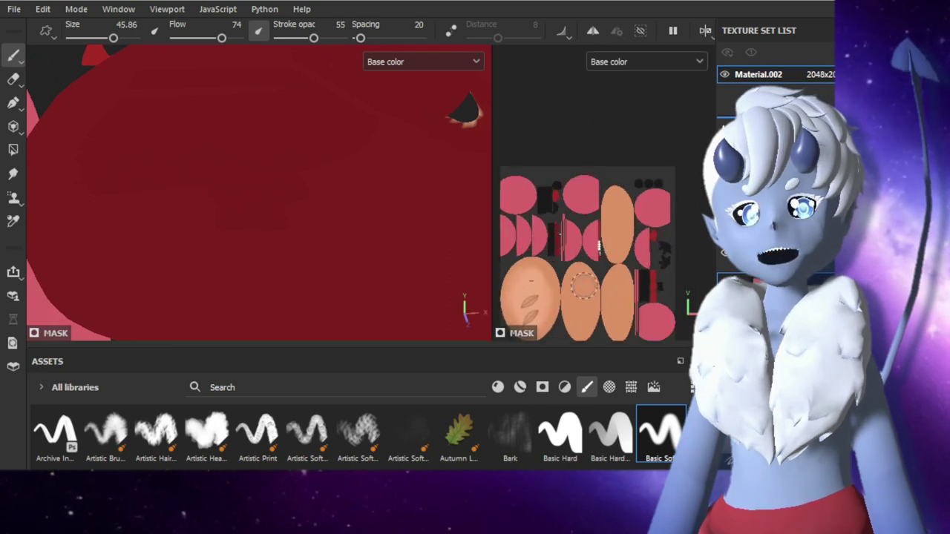
- Paint a soft darker groove down the centre of the red tongue piece
scroll(564, 222, up, 3)
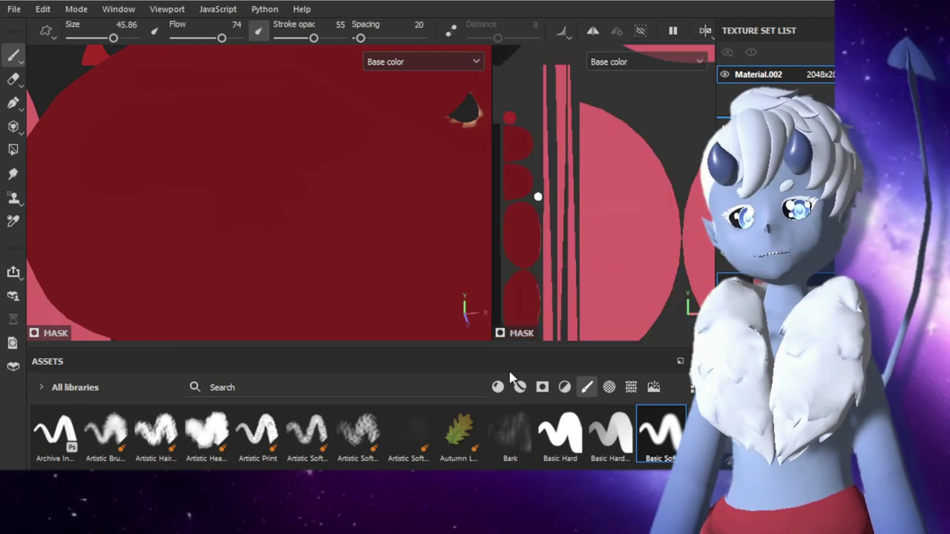
click(13, 149)
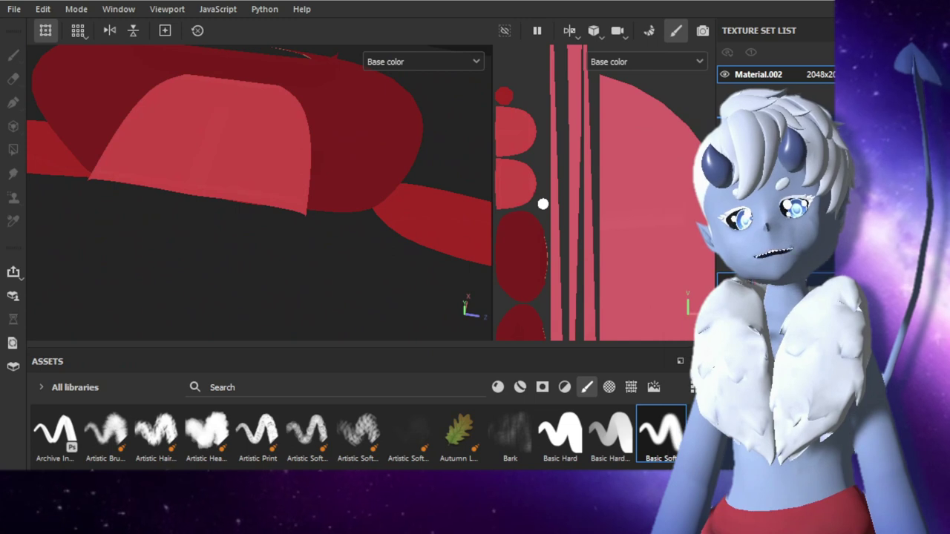
key(1)
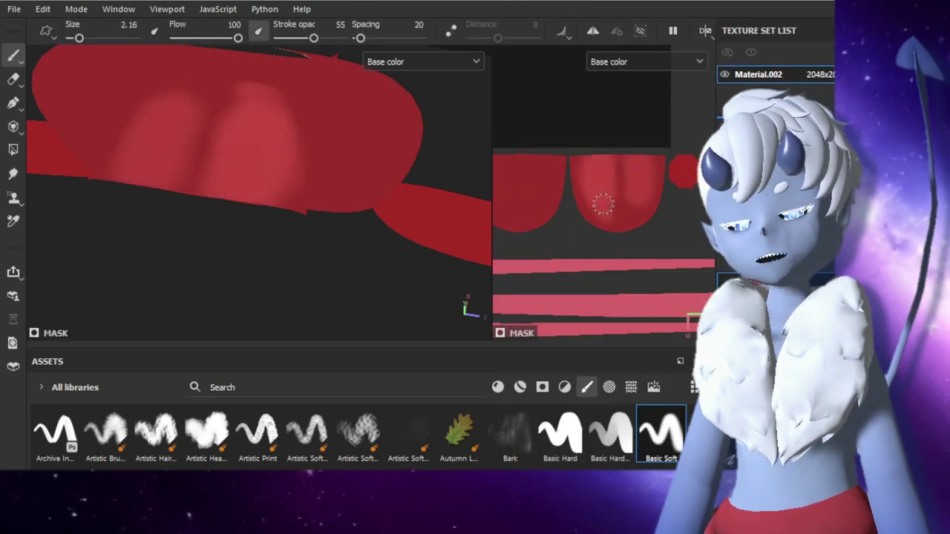
mouse_move(602, 204)
mouse_down()
mouse_move(630, 197)
mouse_move(631, 221)
mouse_up()
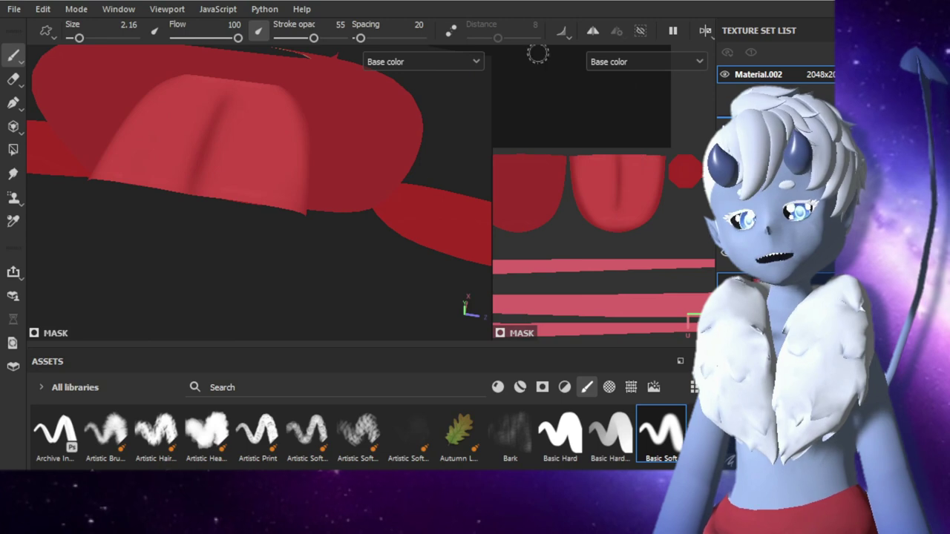
key(f)
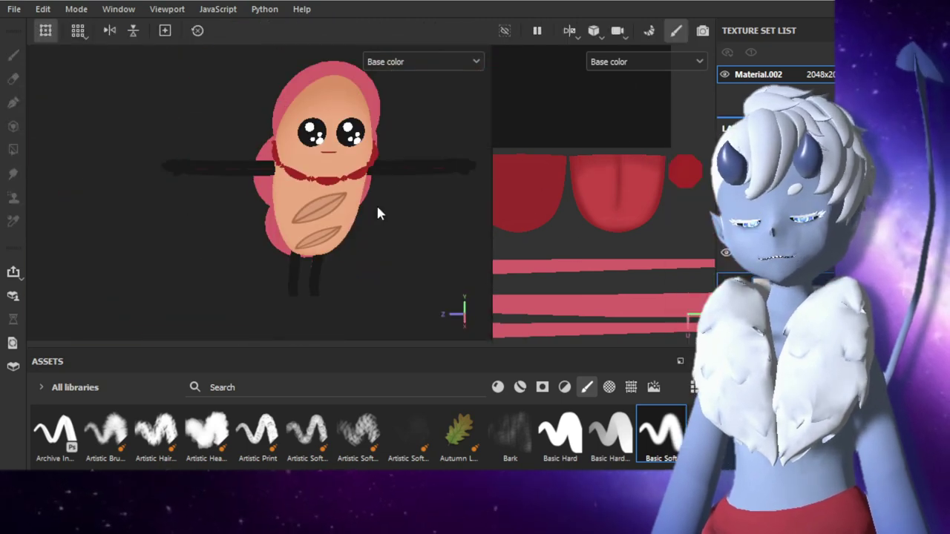
scroll(551, 207, up, 3)
key(4)
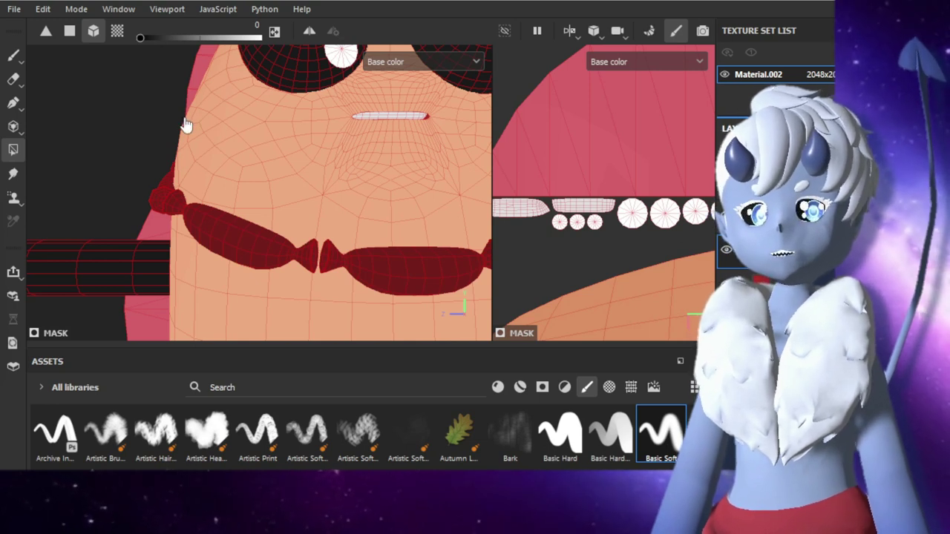
key(1)
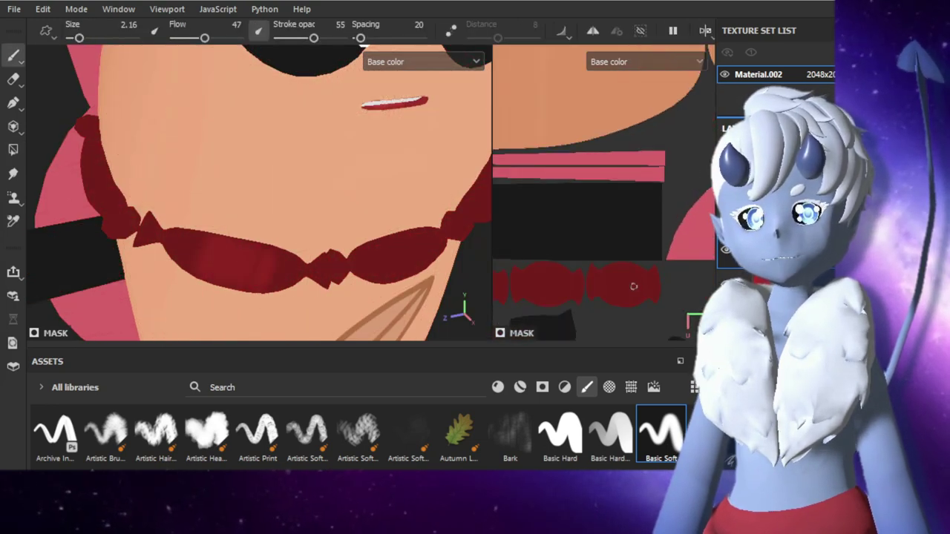
key(f)
scroll(557, 238, up, 5)
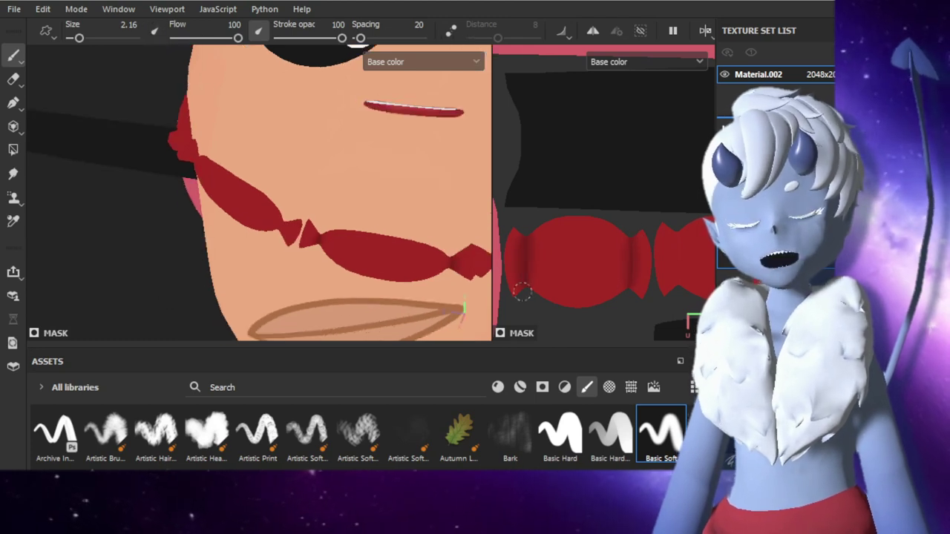
scroll(667, 223, down, 2)
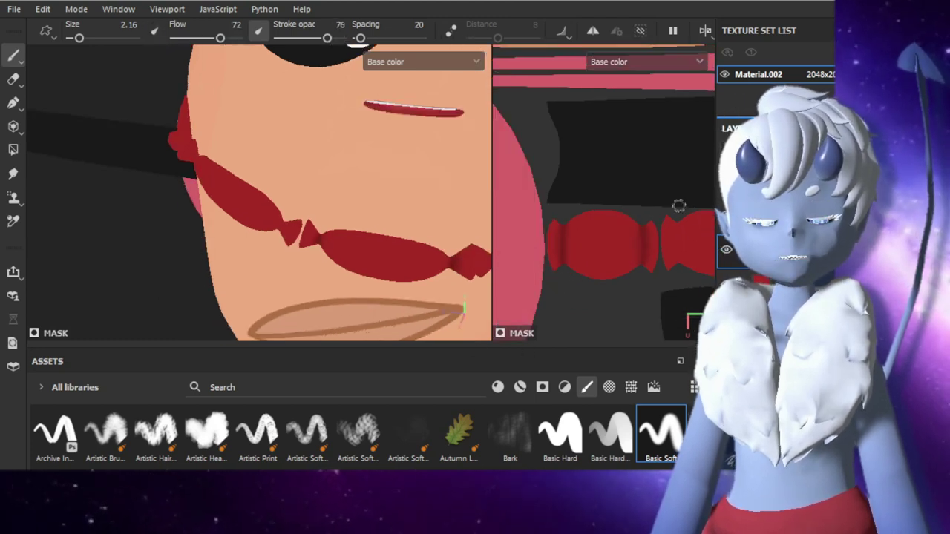
scroll(643, 237, down, 1)
scroll(680, 259, up, 1)
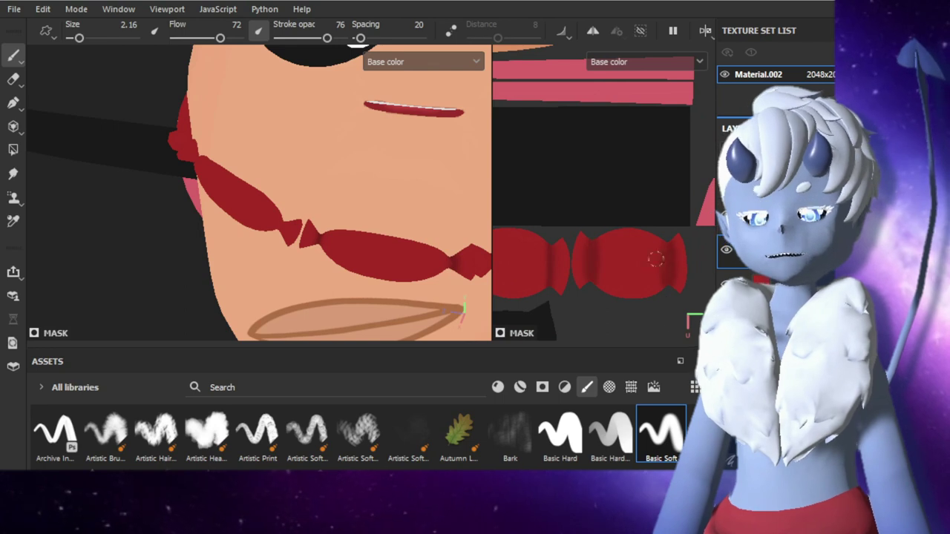
scroll(602, 242, down, 3)
scroll(645, 260, up, 4)
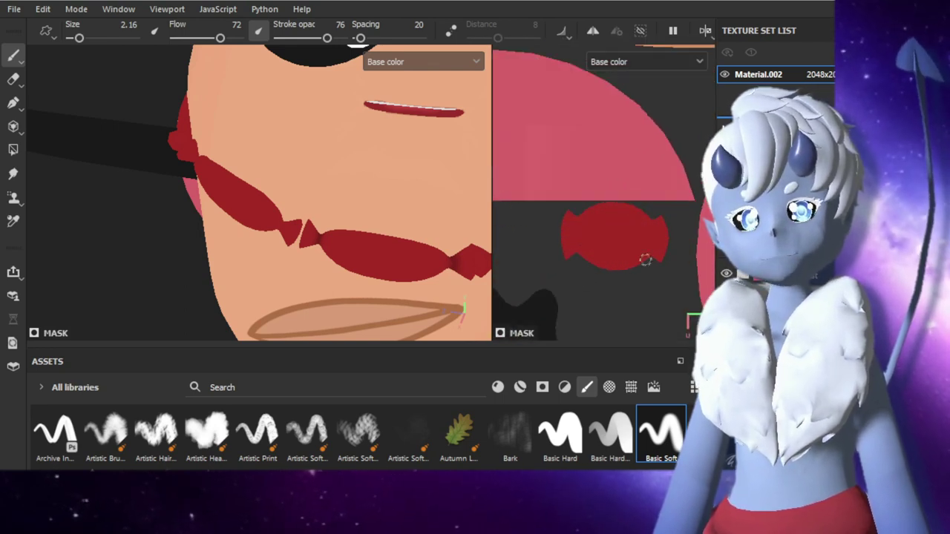
scroll(646, 290, down, 2)
scroll(637, 193, up, 2)
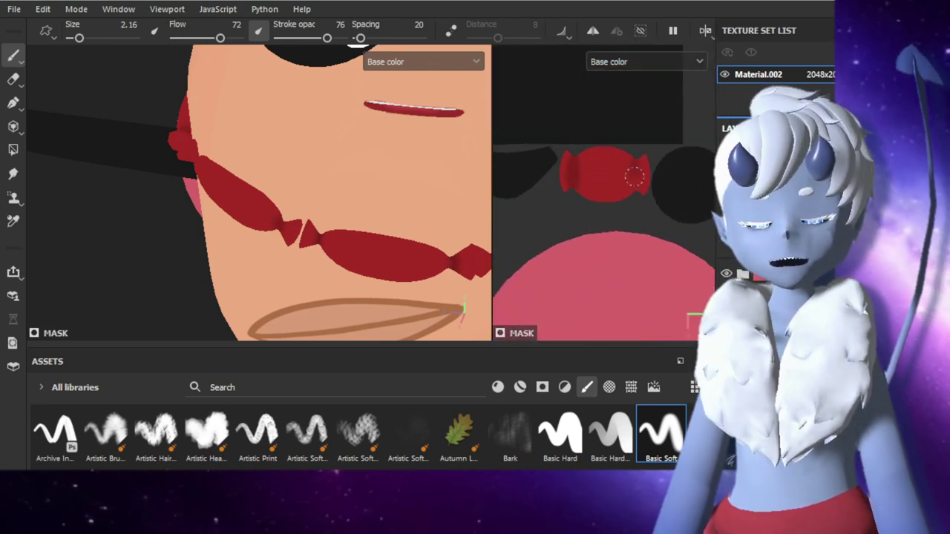
scroll(679, 136, down, 2)
scroll(532, 256, up, 3)
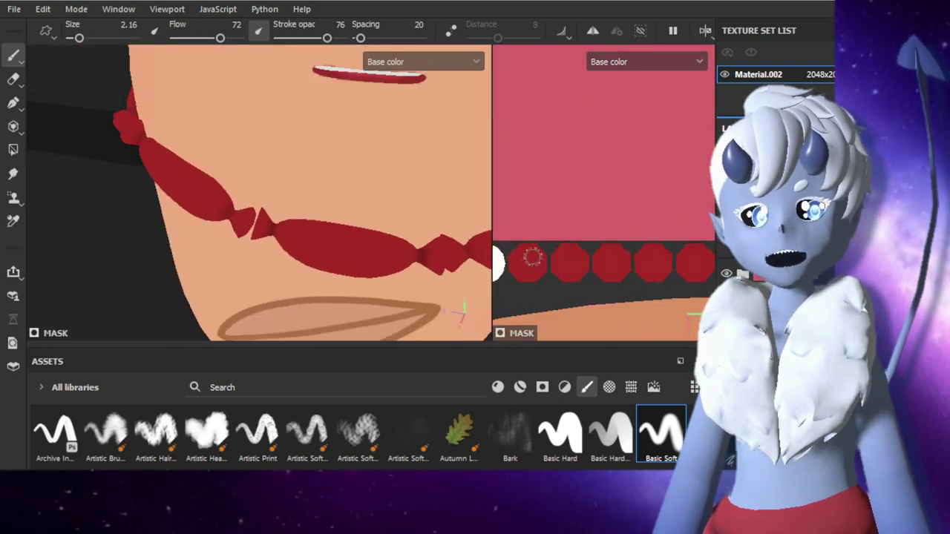
scroll(647, 265, down, 2)
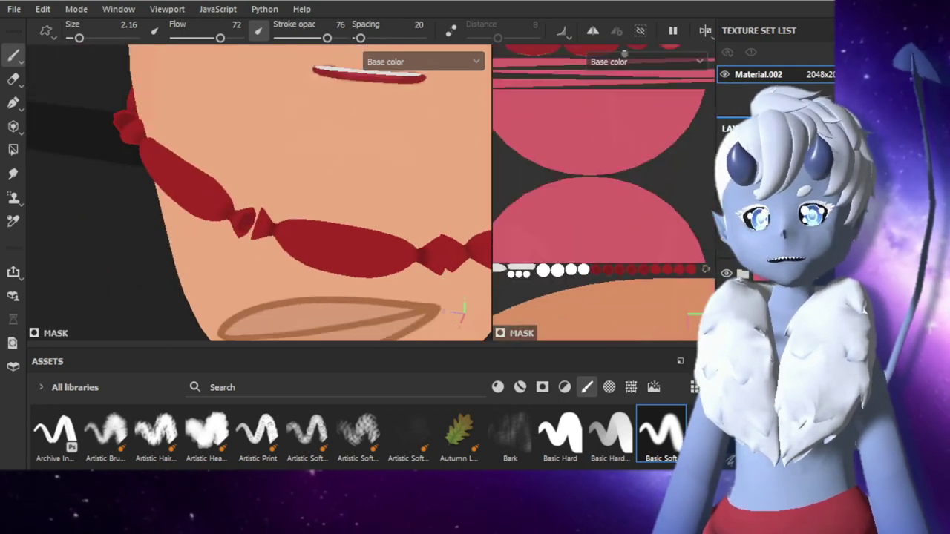
scroll(630, 274, up, 2)
key(f)
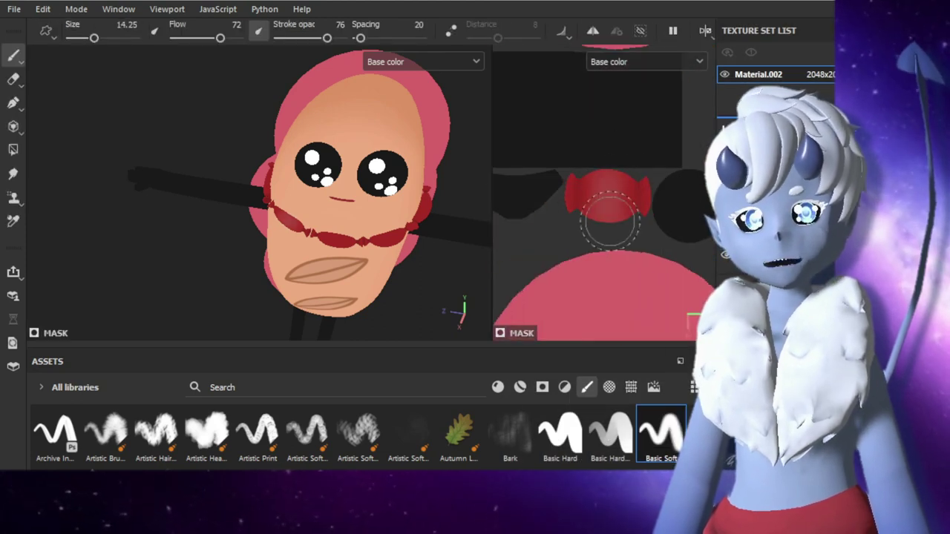
scroll(610, 218, down, 3)
scroll(610, 219, up, 5)
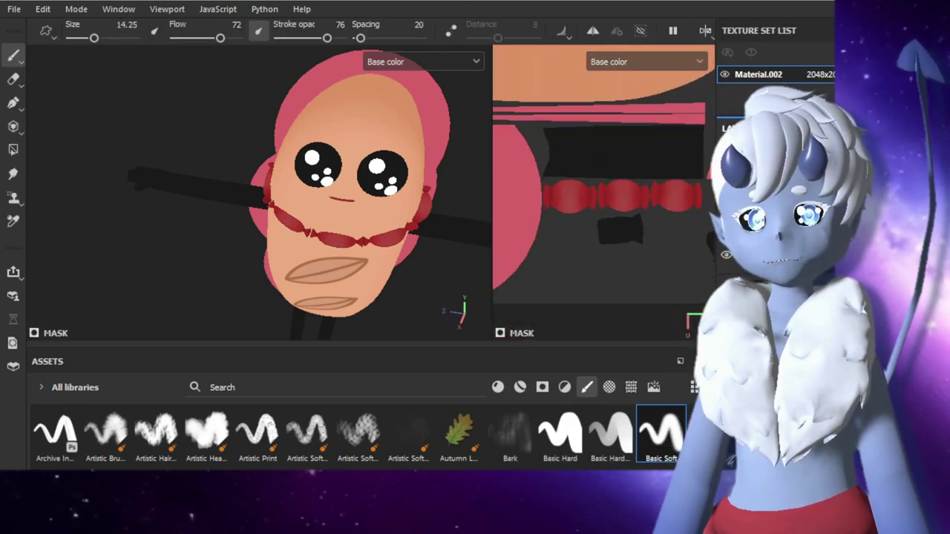
scroll(678, 201, up, 4)
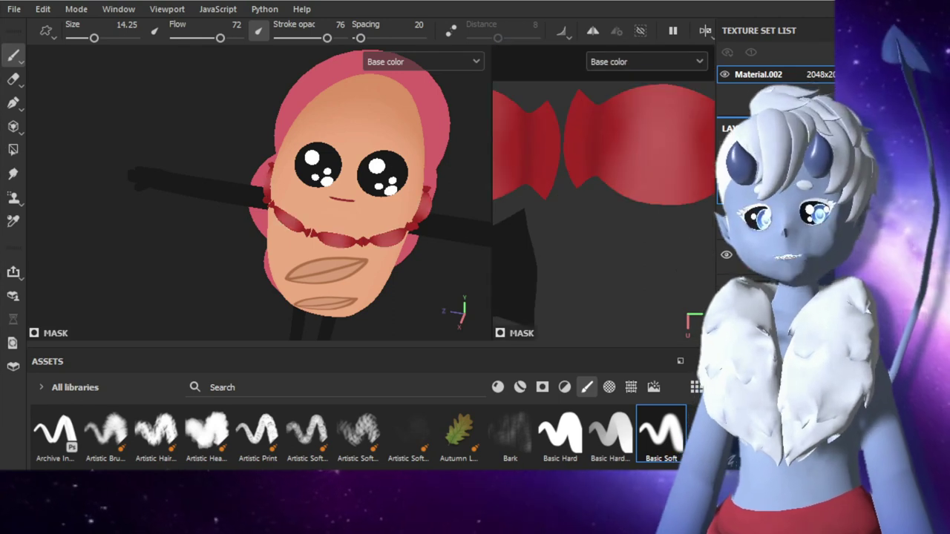
alt+drag(416, 245, 403, 259)
key(4)
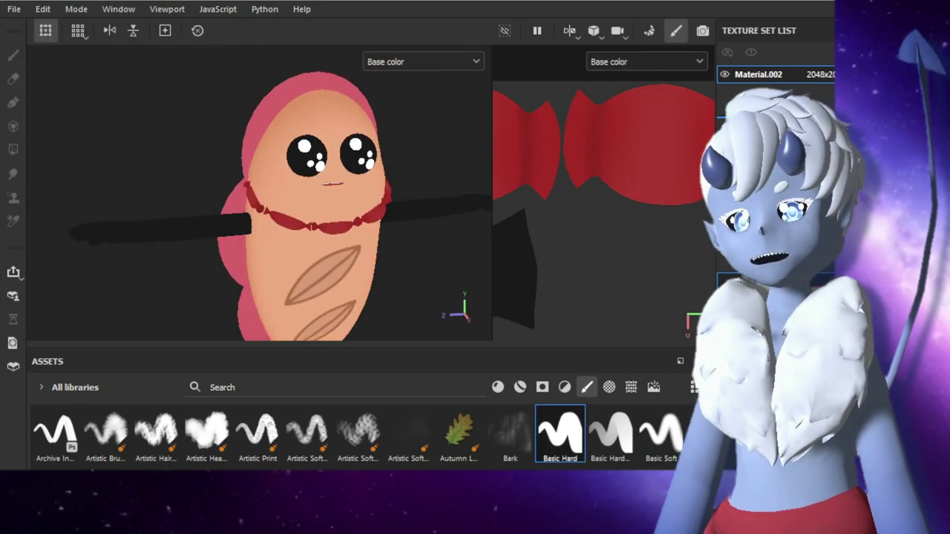
- Choose a hard-edged brush preset and turn the model to face forward
scroll(601, 223, down, 3)
key(1)
scroll(601, 222, up, 4)
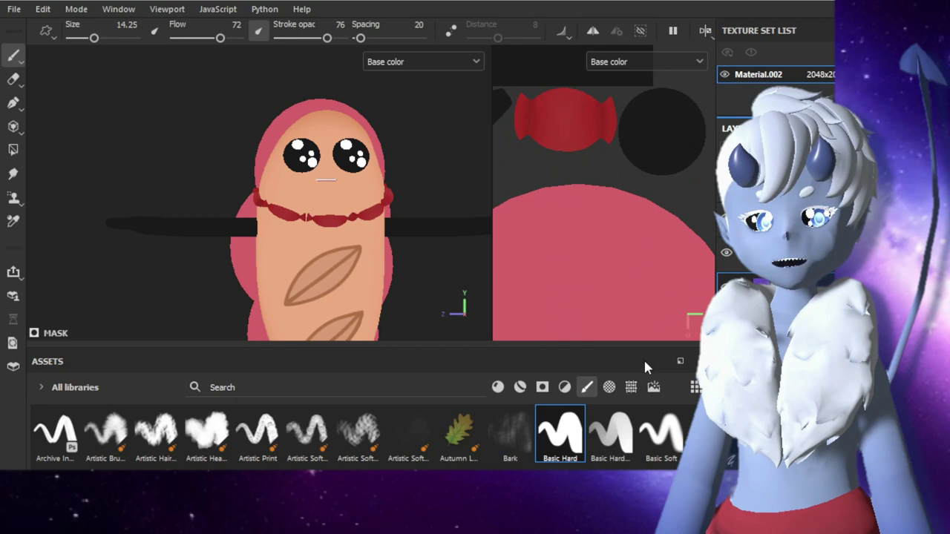
click(610, 434)
alt+drag(356, 223, 423, 276)
- Fill the middle eye circle with purple using Polygon Fill, undoing a missed left-eye fill
key(4)
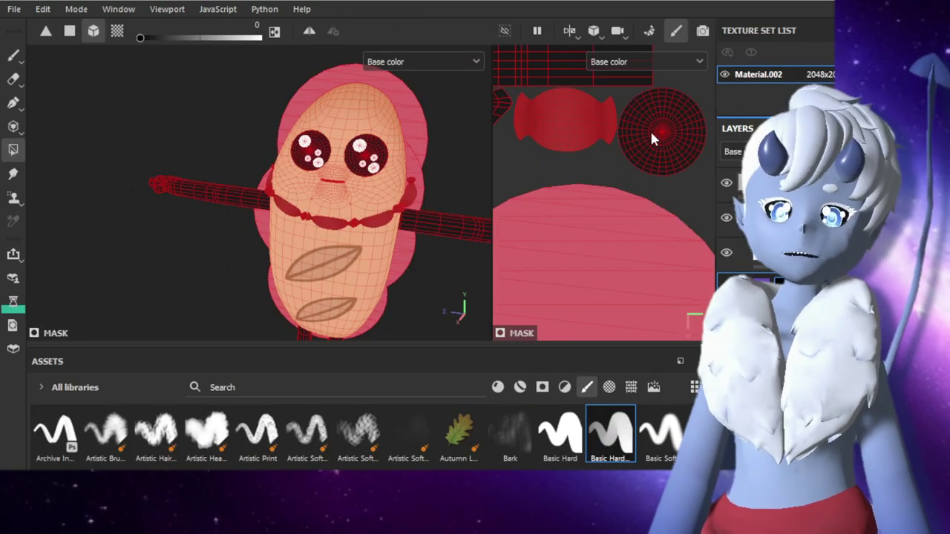
click(654, 133)
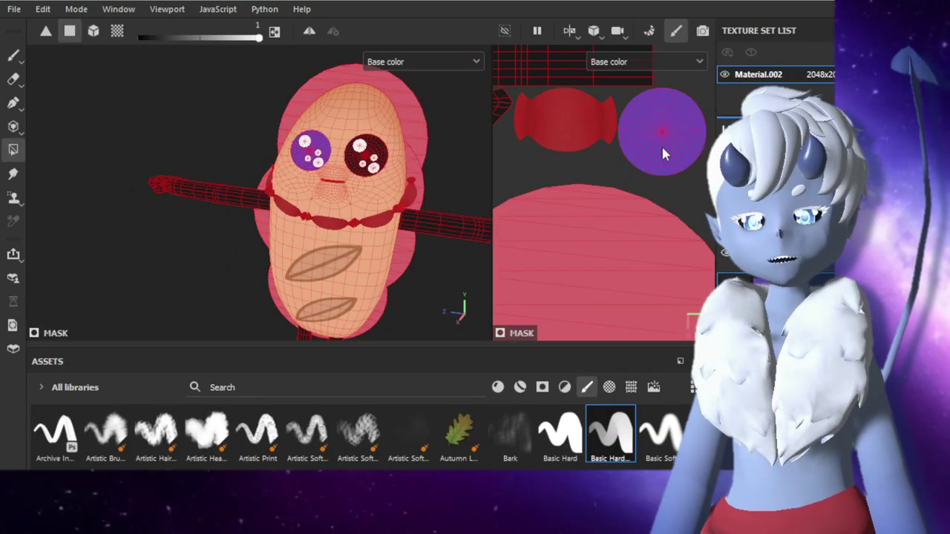
key(ctrl+z)
scroll(668, 133, up, 3)
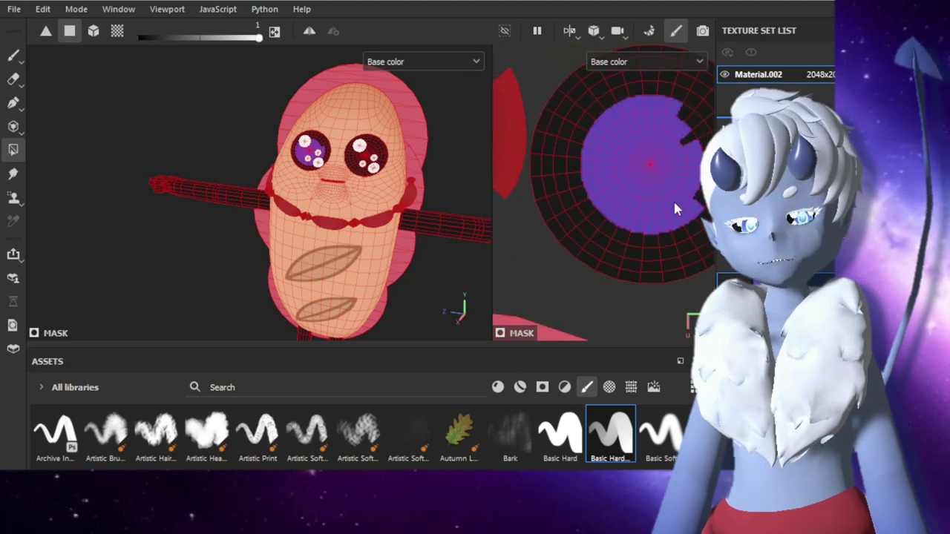
scroll(640, 209, down, 2)
scroll(653, 216, up, 2)
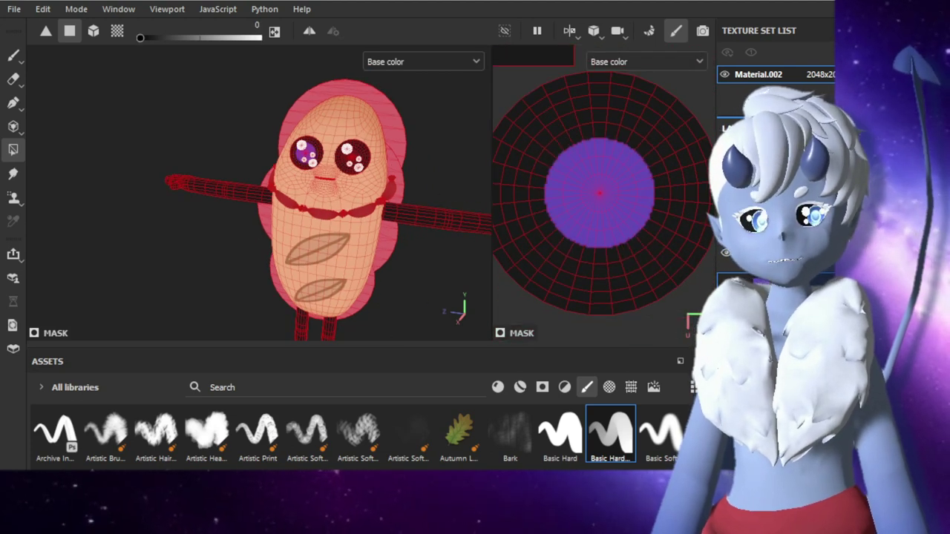
scroll(579, 147, down, 3)
click(591, 236)
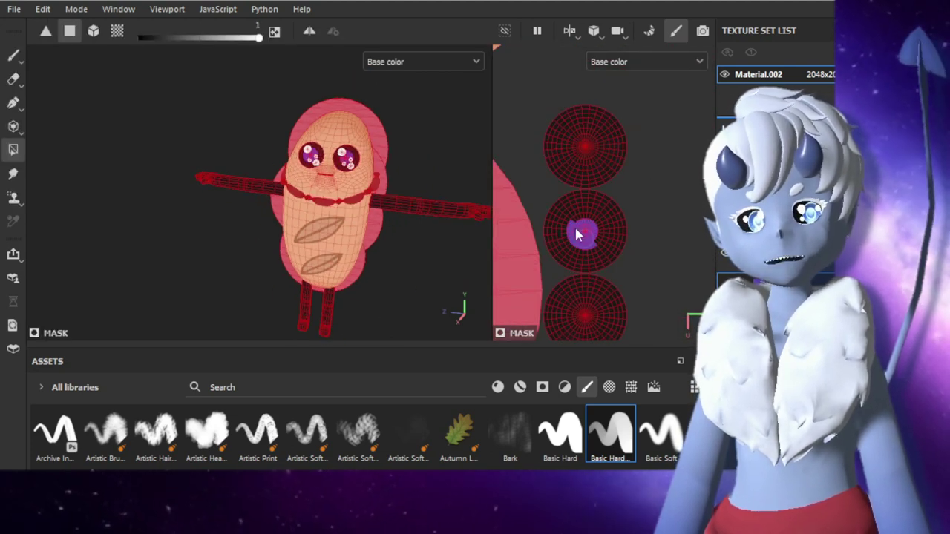
scroll(334, 301, up, 3)
scroll(354, 266, down, 2)
scroll(364, 281, down, 2)
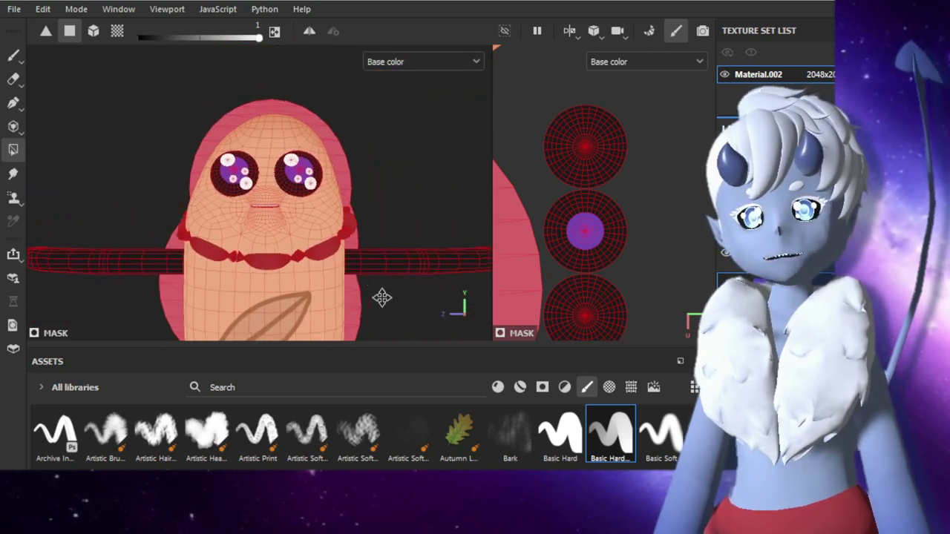
- Toggle back to the Paint brush, then return to the Polygon Fill tool
key(1)
scroll(604, 127, up, 3)
scroll(604, 198, down, 1)
scroll(635, 332, down, 3)
scroll(634, 332, up, 3)
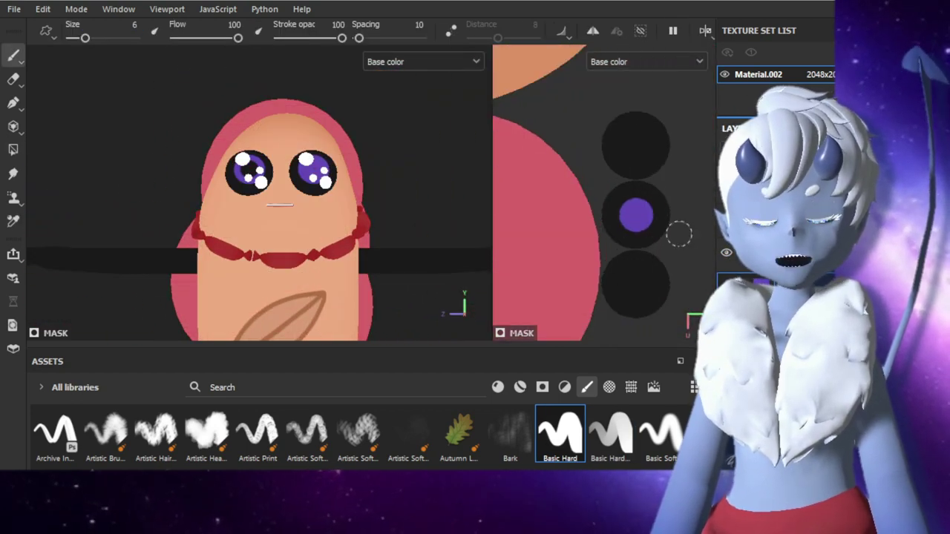
key(4)
scroll(456, 222, down, 1)
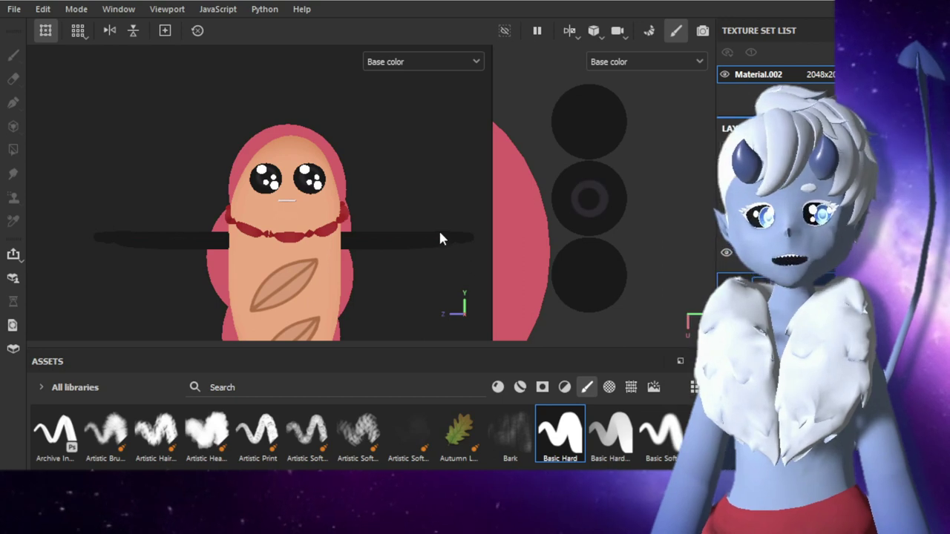
scroll(439, 229, up, 3)
scroll(439, 229, up, 2)
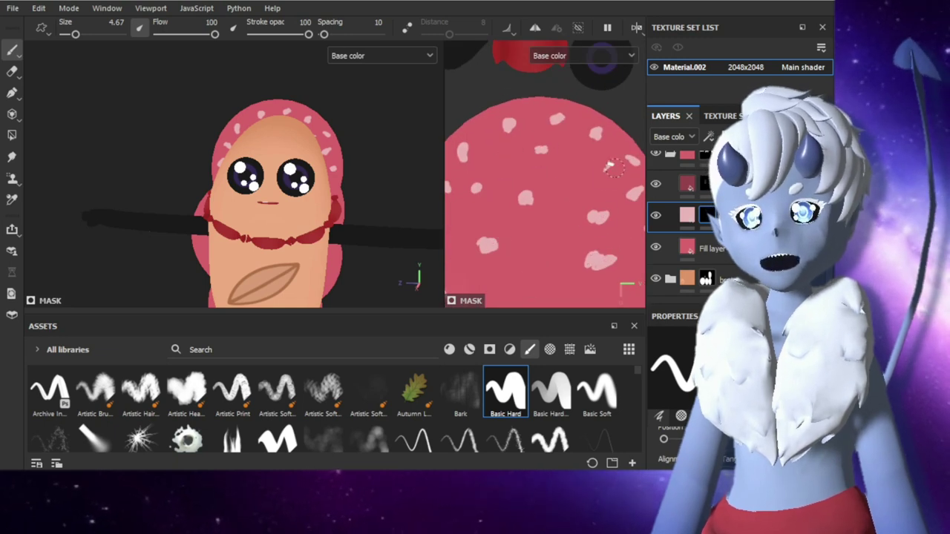
- Zoom in and out over the pink salami UV islands to inspect the light-pink dots
scroll(567, 214, down, 3)
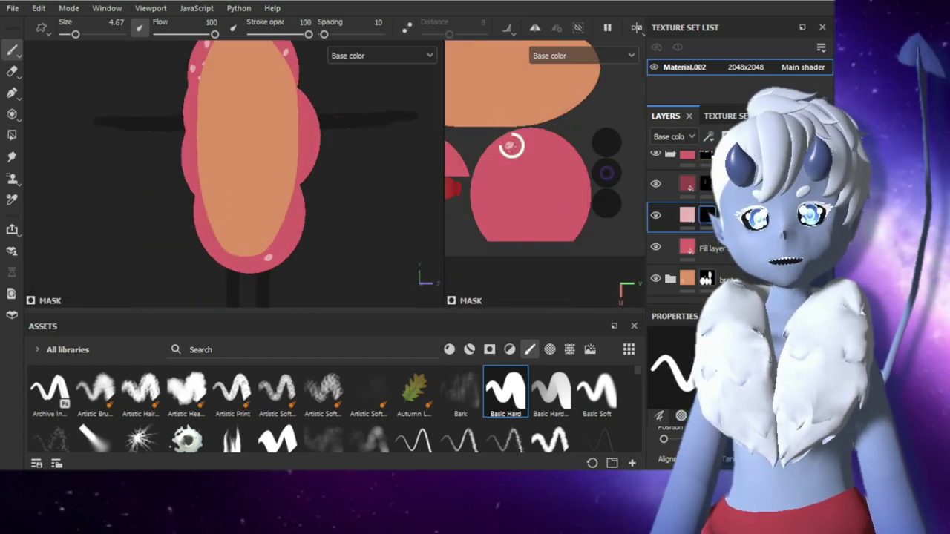
scroll(469, 168, up, 2)
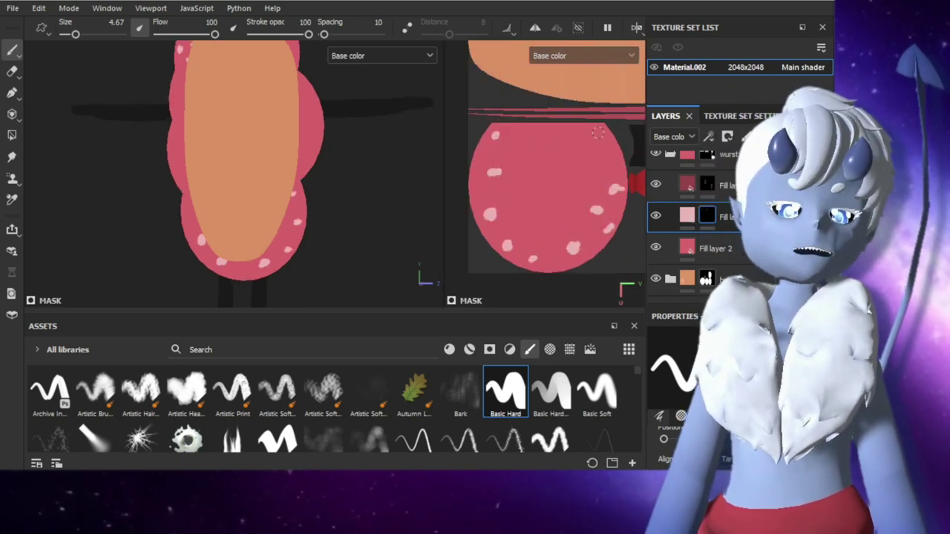
scroll(542, 172, down, 3)
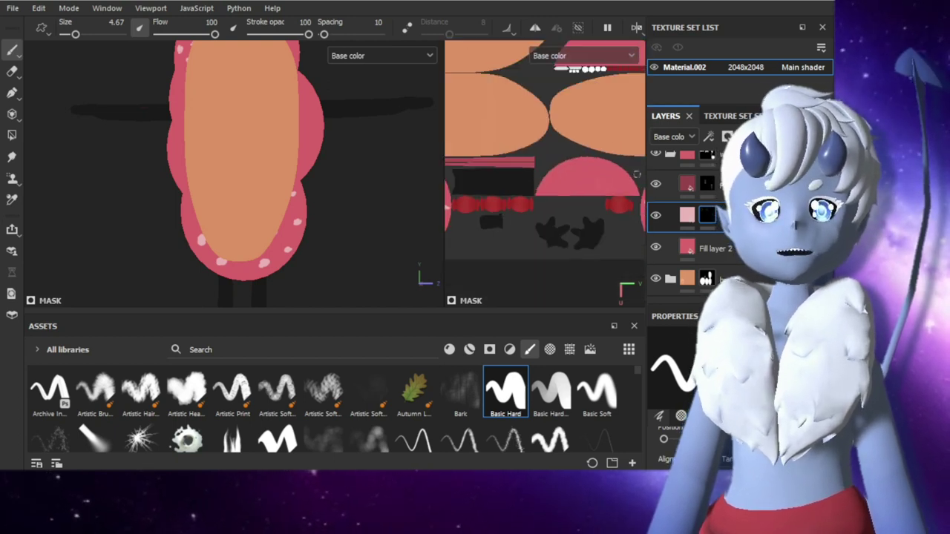
scroll(564, 172, up, 2)
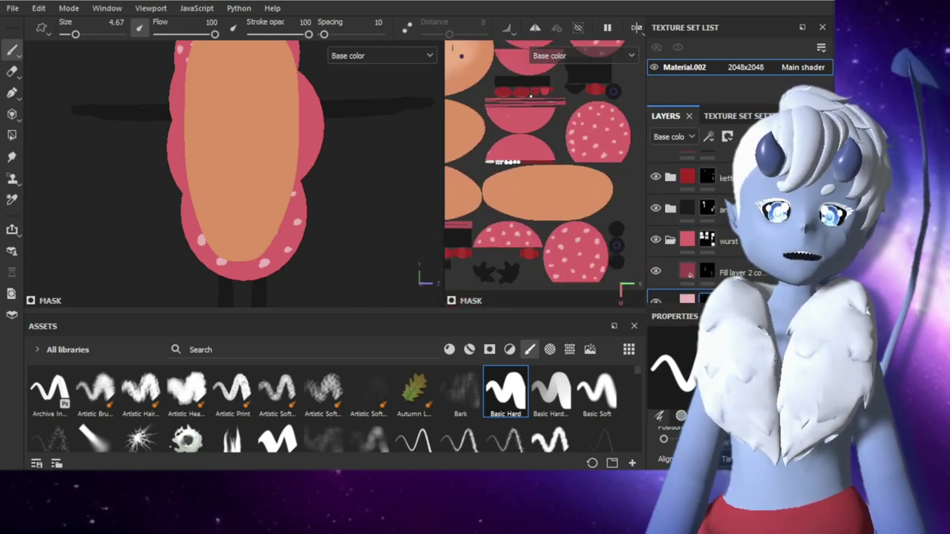
scroll(727, 258, up, 2)
- Dismiss the base colour picker and pan the UV view to the remaining pink salami domes
click(683, 186)
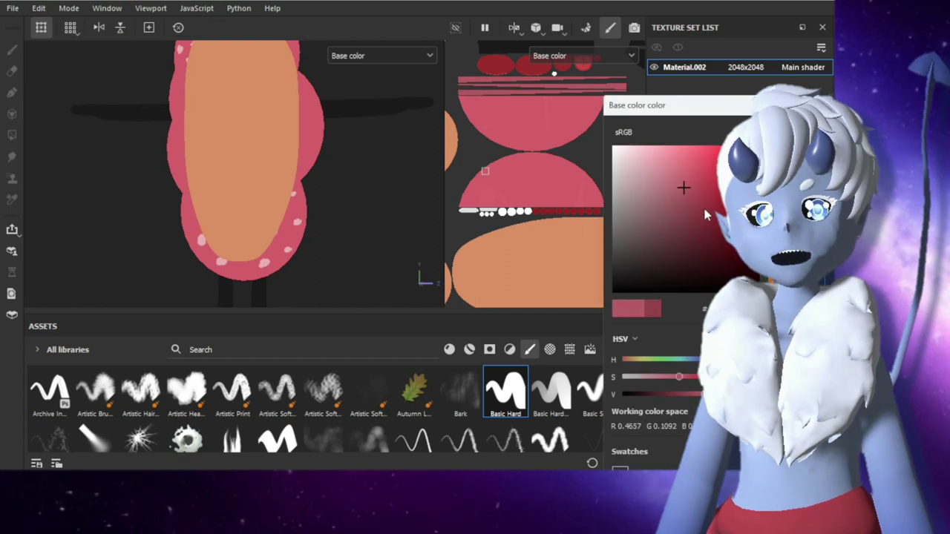
click(479, 189)
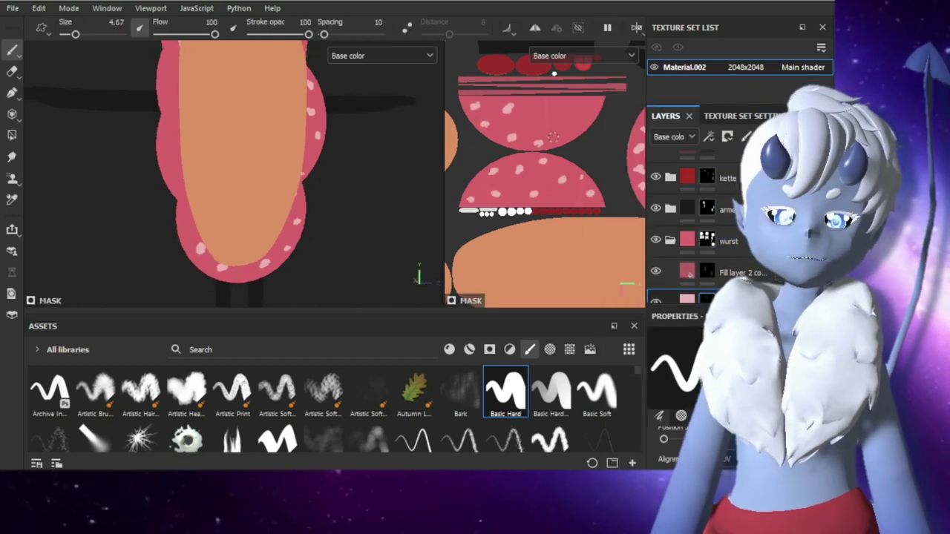
middle_drag(482, 66, 494, 120)
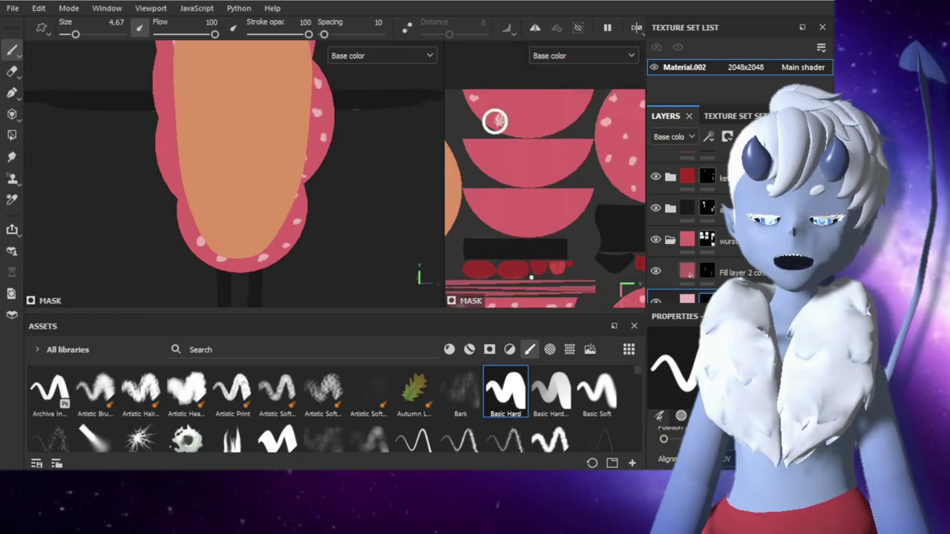